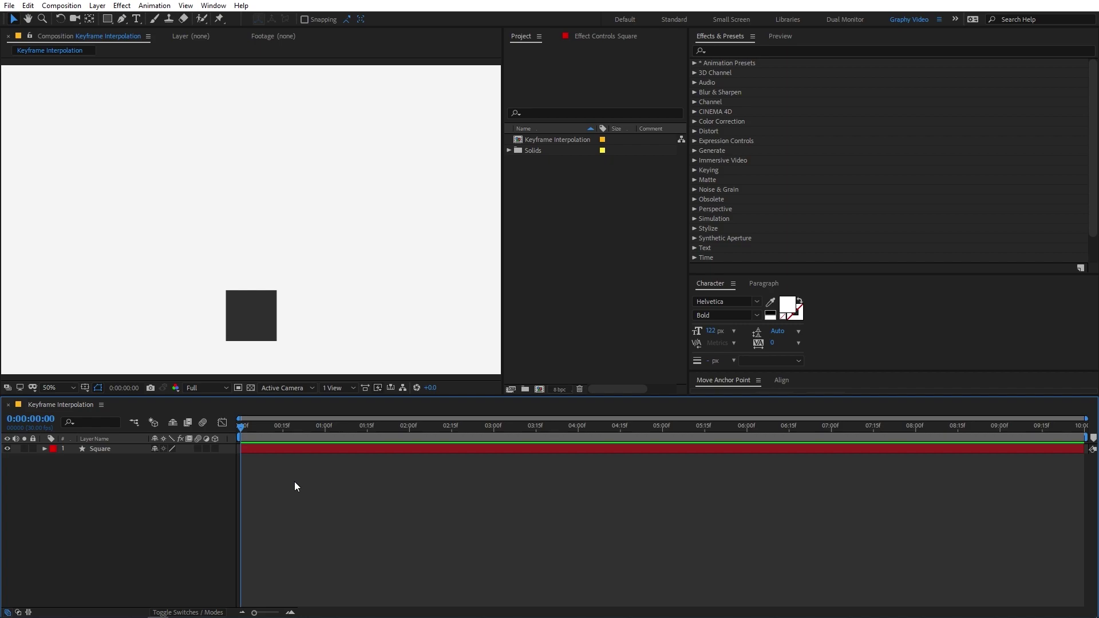
Step: Show the Square layer's Position and set its first keyframe at 0:00 (960.0, 875.2)
left_click(243, 338)
left_click(98, 450)
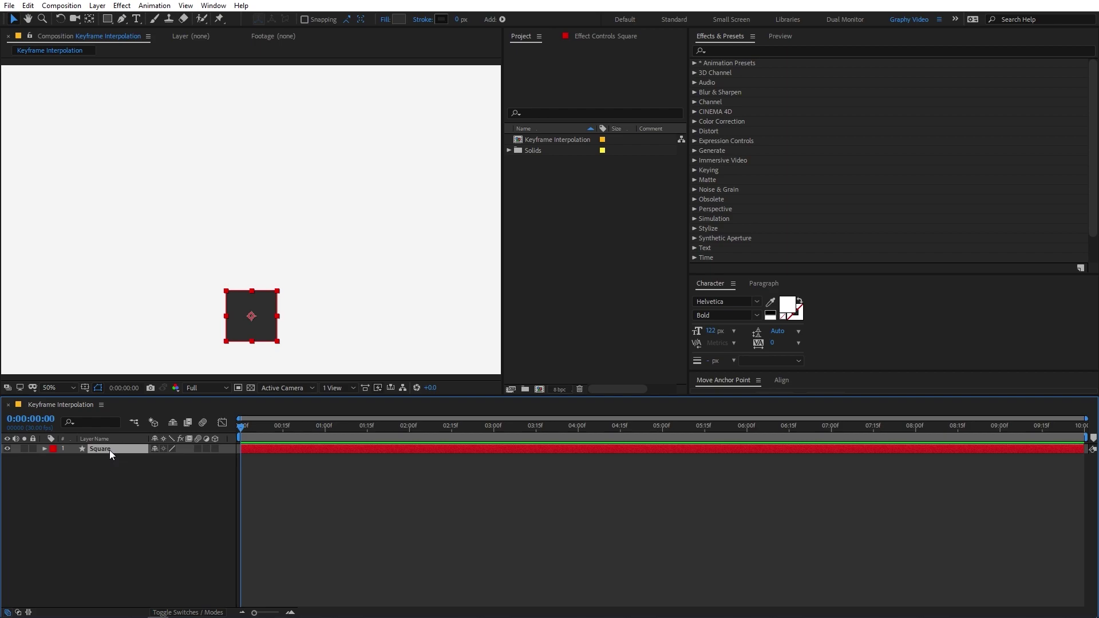
key("p")
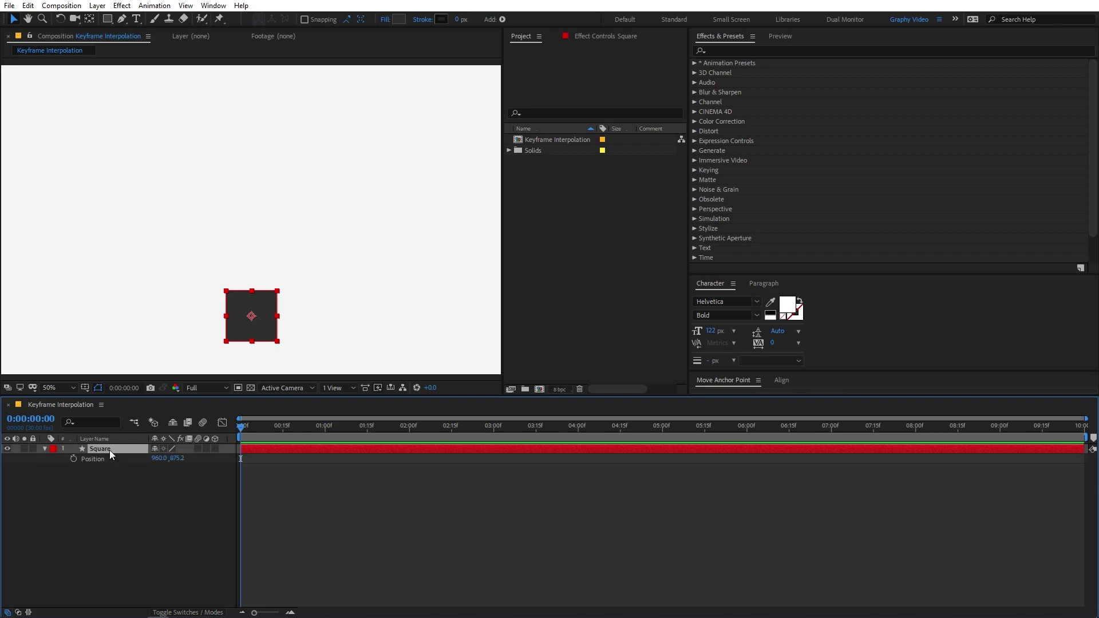
left_click(73, 459)
left_click(189, 496)
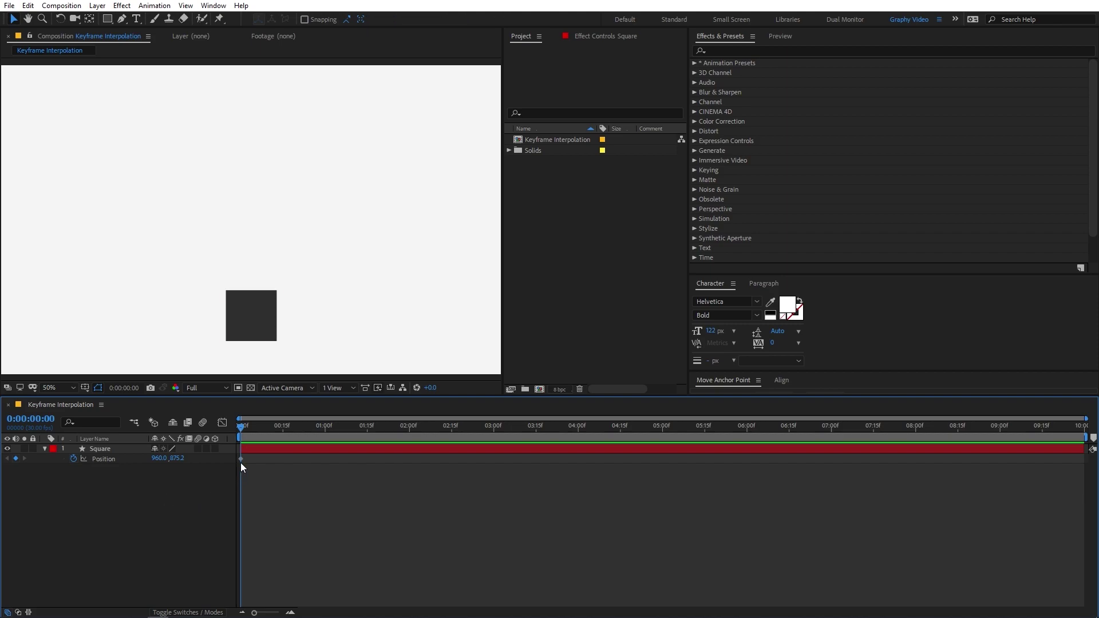
Step: Scrub the current time to frame 4 and back to frame 0
left_click_drag(242, 430, 252, 430)
left_click(229, 455)
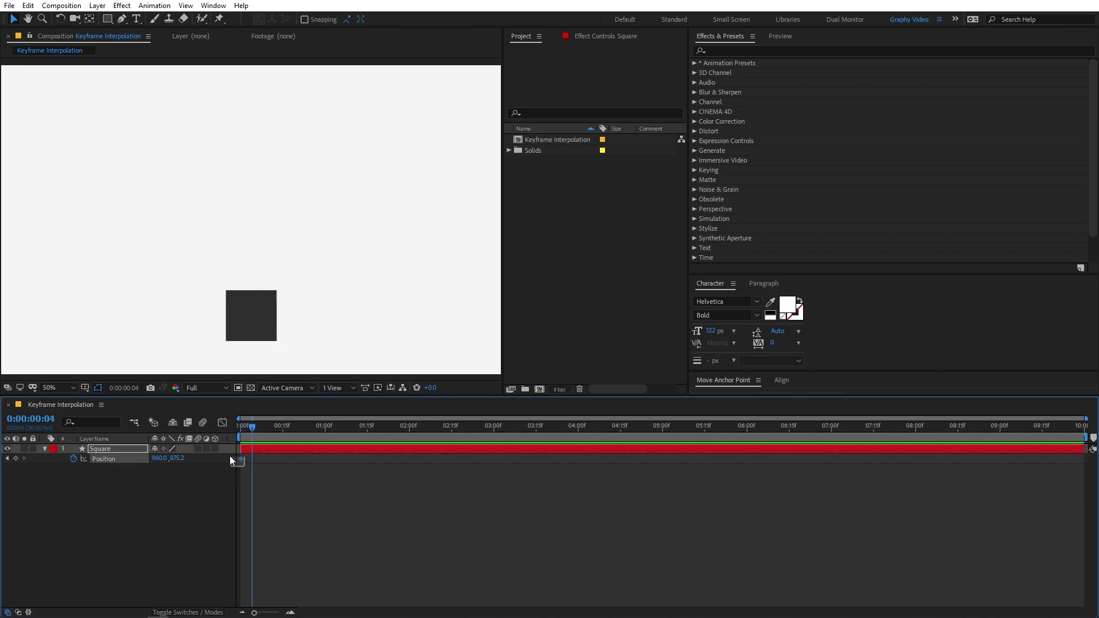
left_click(242, 474)
left_click(240, 463)
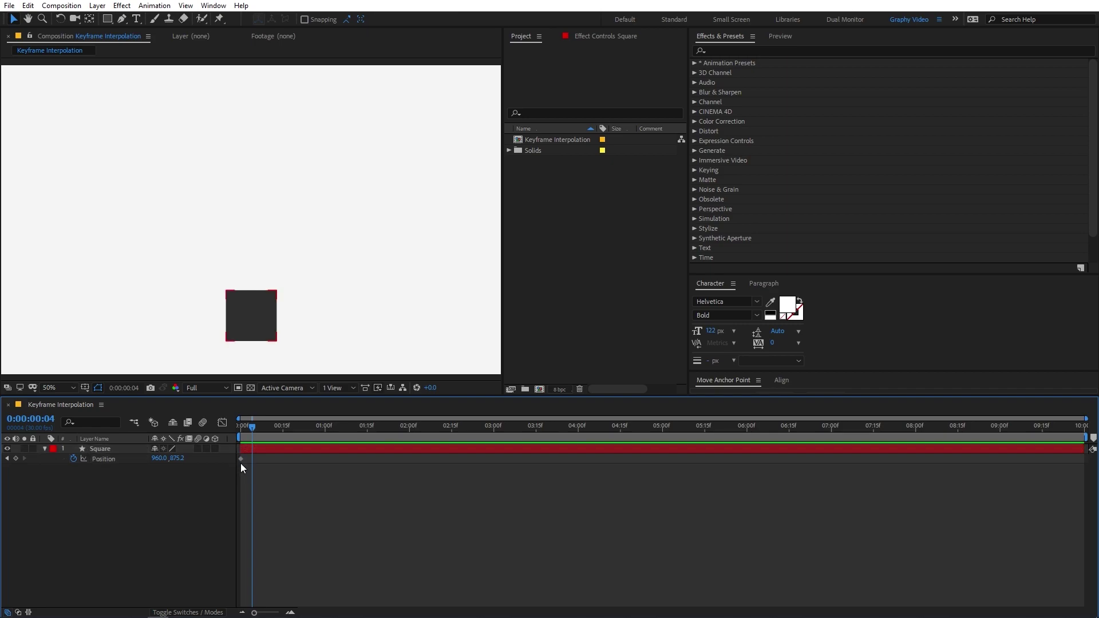
left_click(240, 463)
left_click(240, 462)
left_click(240, 464)
left_click_drag(249, 430, 240, 431)
left_click(241, 461)
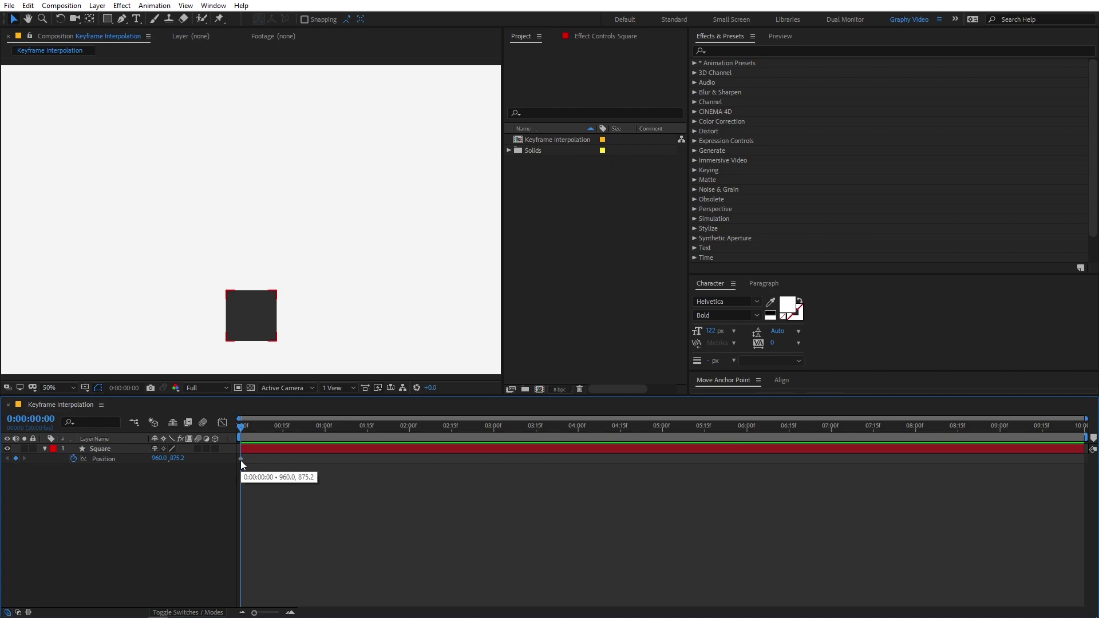
left_click(240, 460)
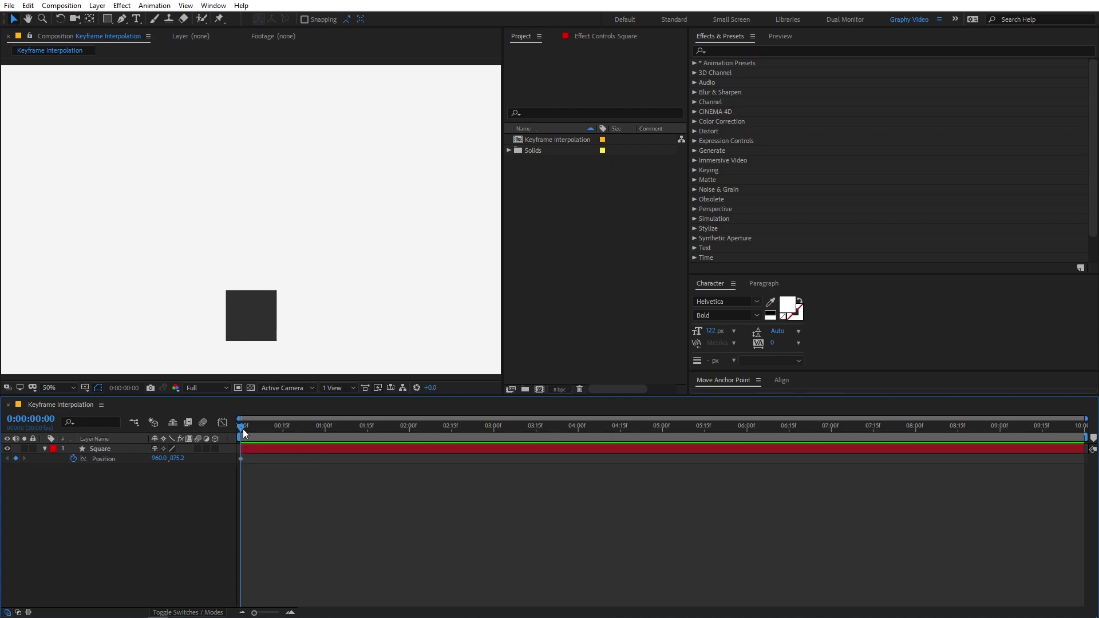
Step: At 1:00, move the square up-left to set a Position keyframe at 764.0, 501.2
left_click_drag(244, 432, 325, 431)
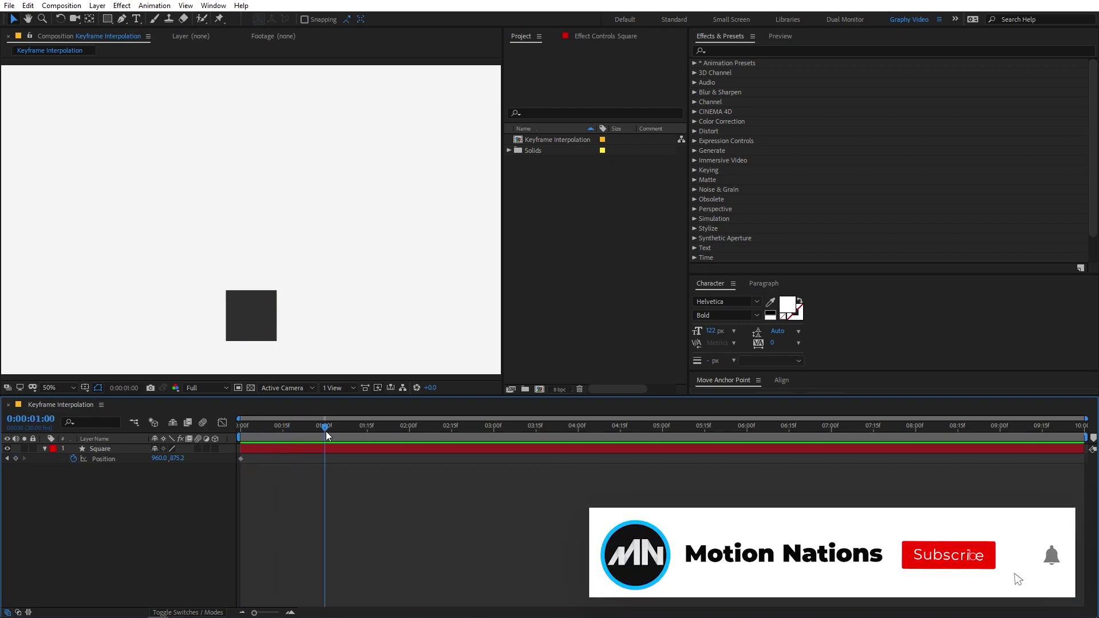
left_click(250, 334)
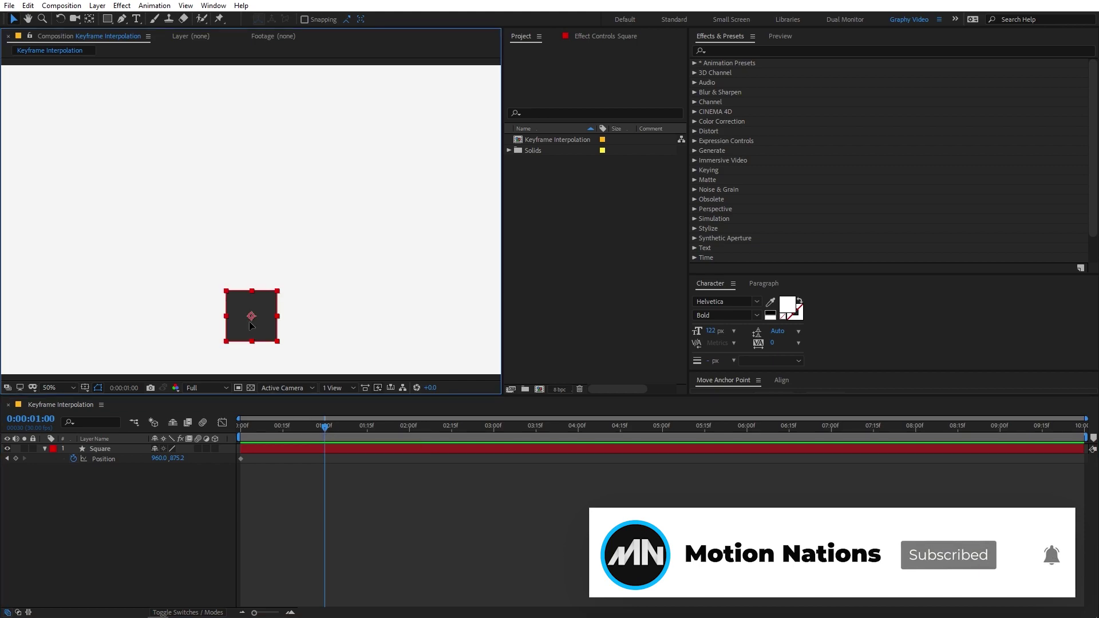
left_click_drag(250, 334, 188, 215)
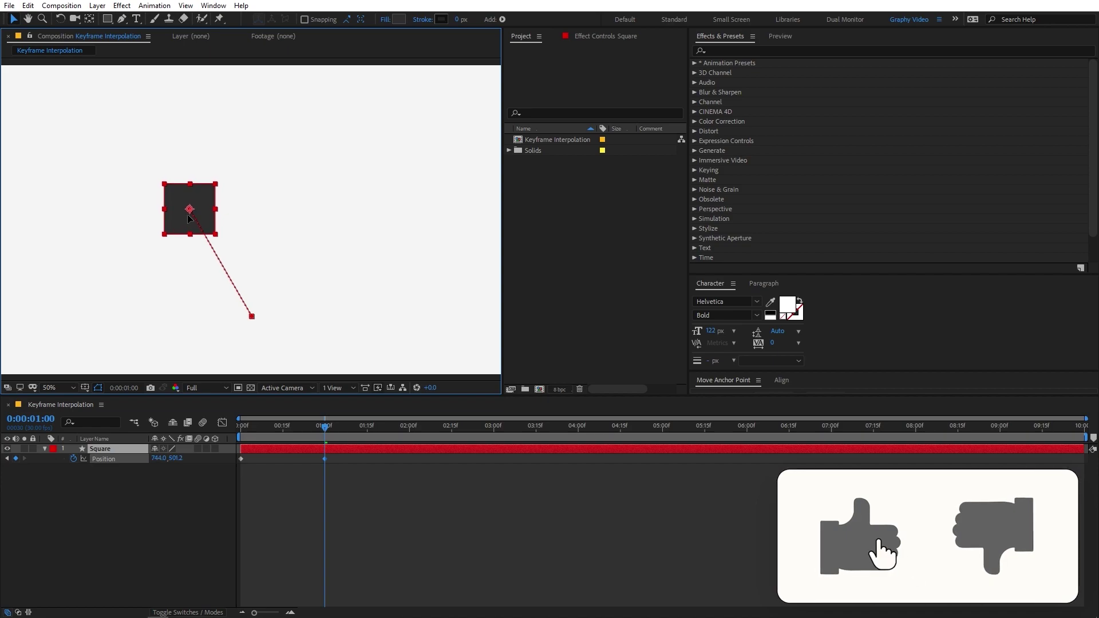
left_click(328, 428)
Step: At 2:00, move the square up-right to 1030.0, 161.2, then preview from the start
left_click_drag(329, 428, 410, 432)
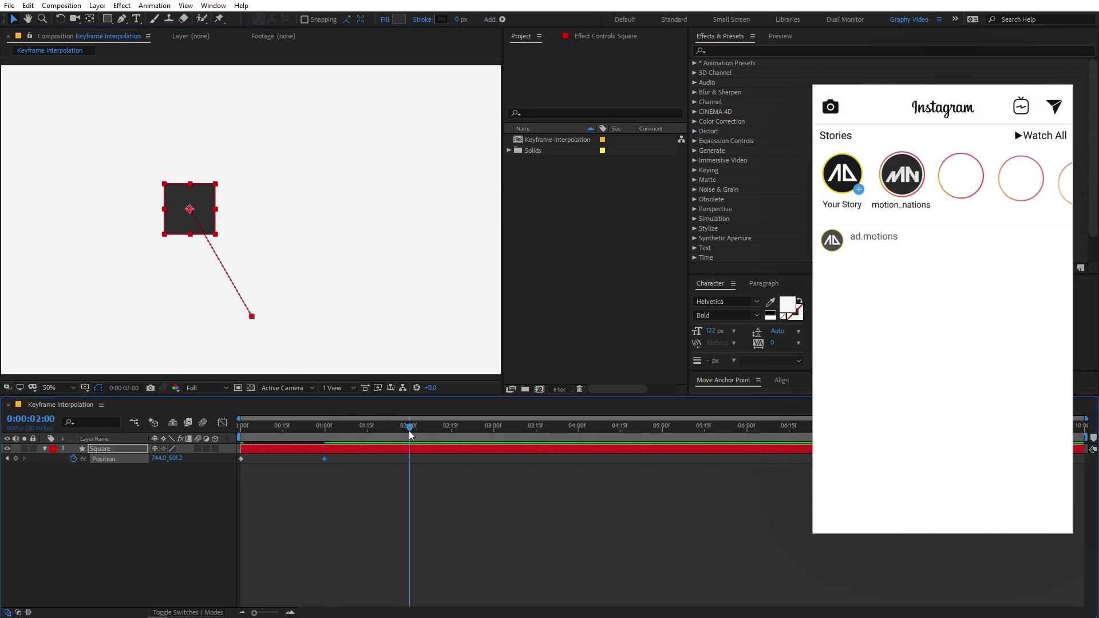
left_click_drag(211, 195, 288, 110)
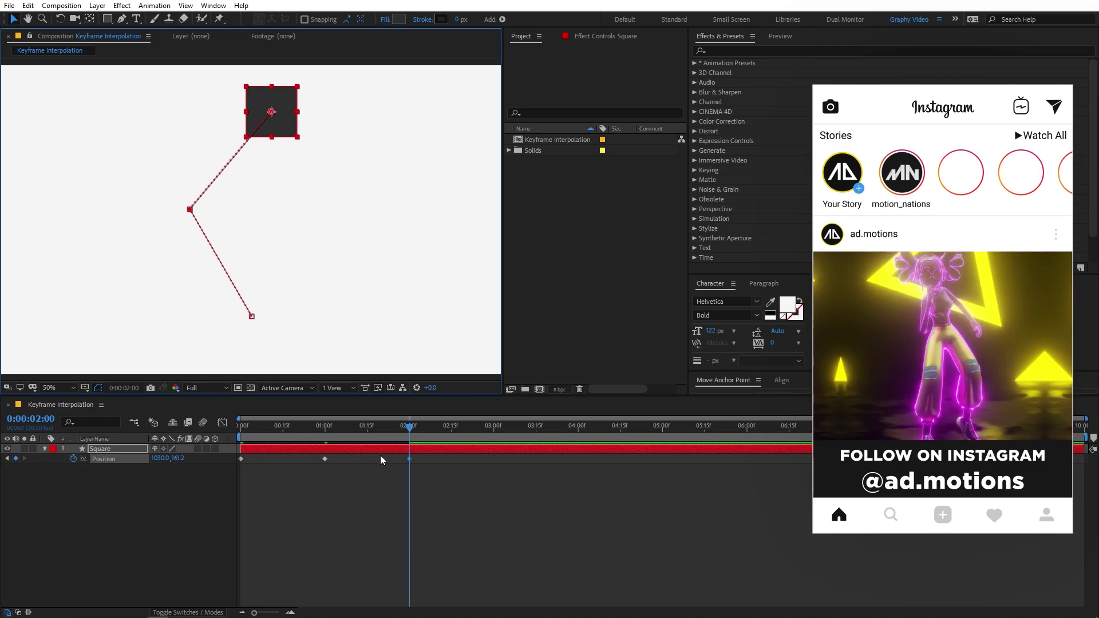
left_click_drag(403, 428, 238, 444)
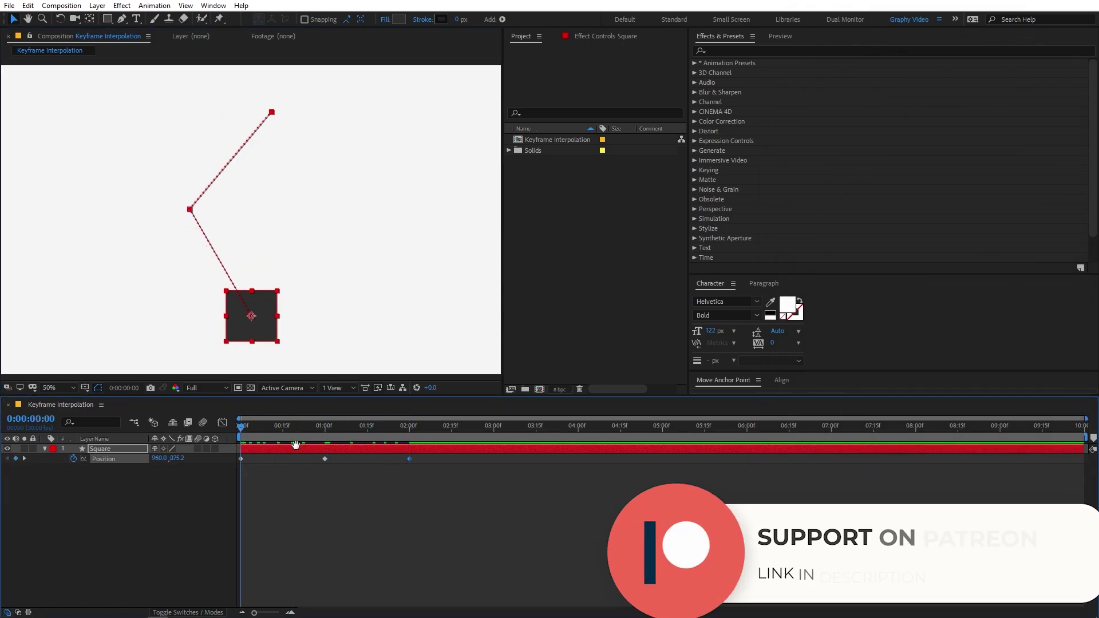
key("space")
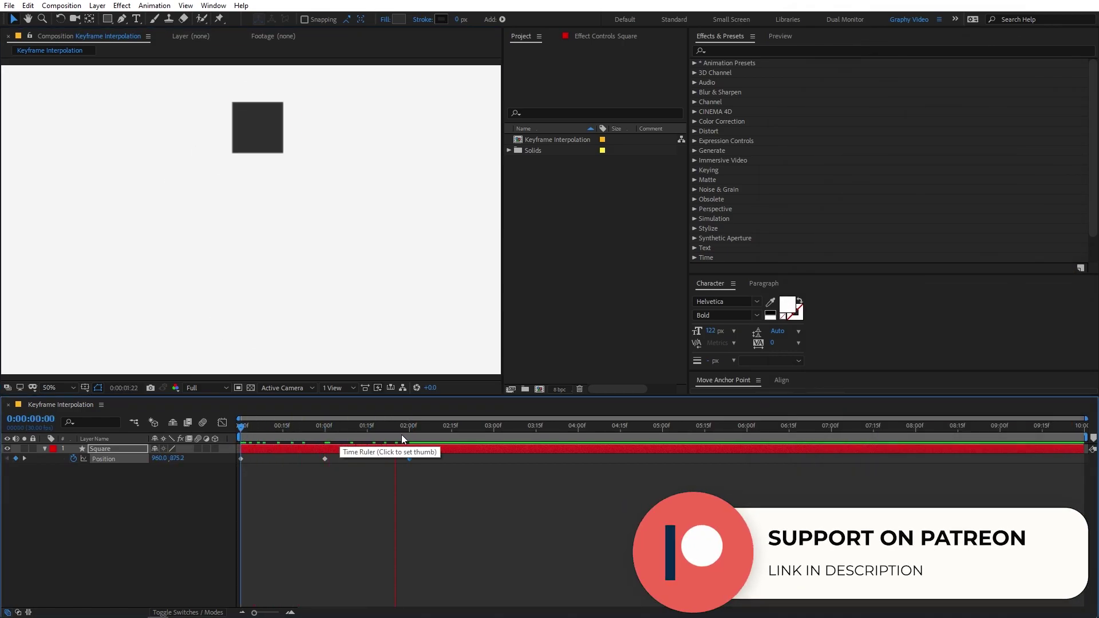
Step: Set the work area end at 2:00 with N, preview the motion, then return to frame 8
left_click_drag(361, 435, 410, 444)
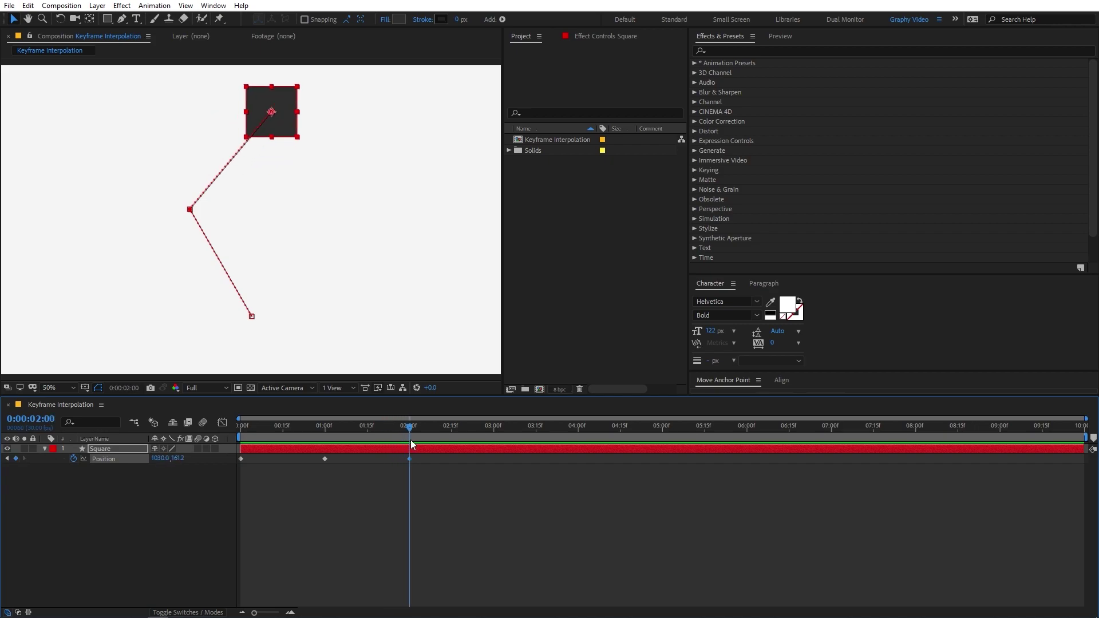
key("n")
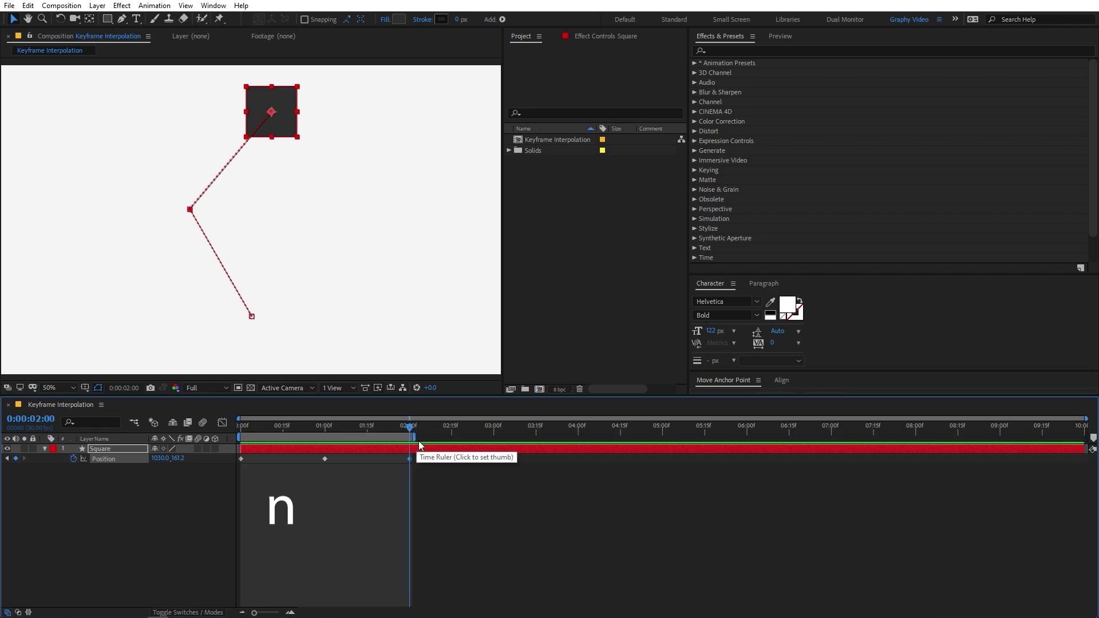
mouse_move(414, 439)
left_mouse_down()
mouse_move(430, 438)
mouse_move(285, 440)
mouse_move(329, 440)
mouse_move(282, 453)
mouse_move(414, 449)
left_mouse_up()
key("space")
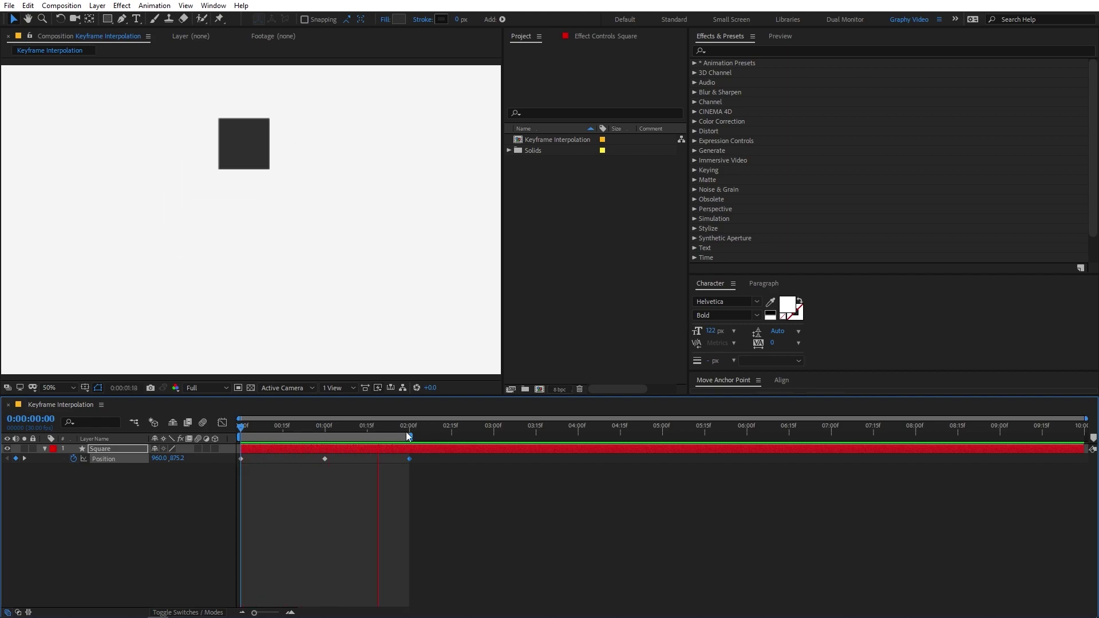
key("space")
left_click_drag(395, 428, 276, 438)
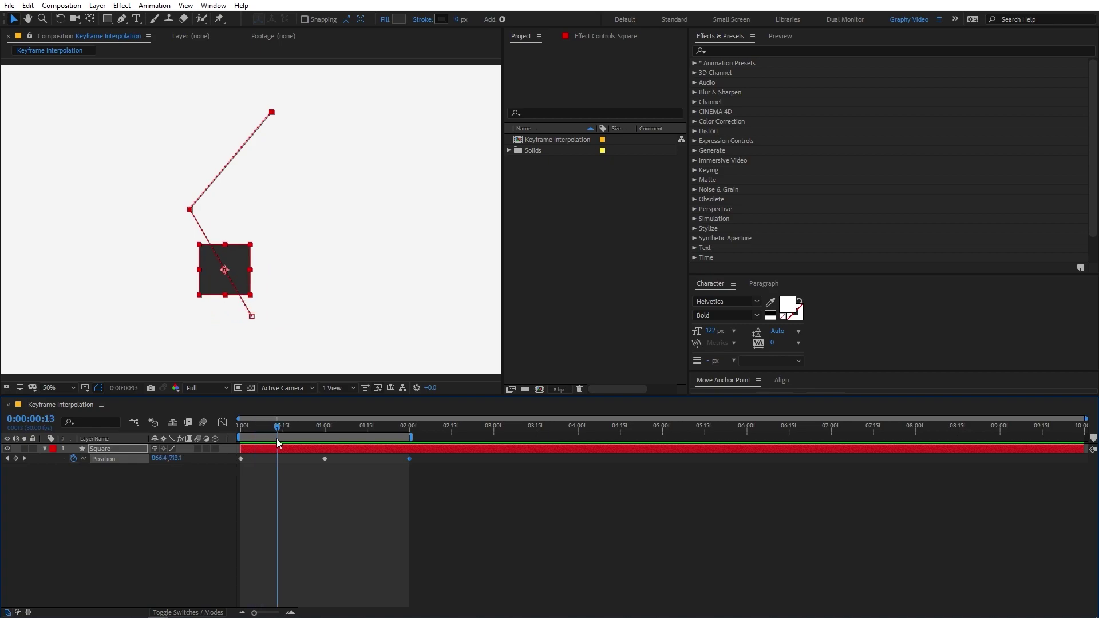
scroll(209, 259, "up", 4)
key("h")
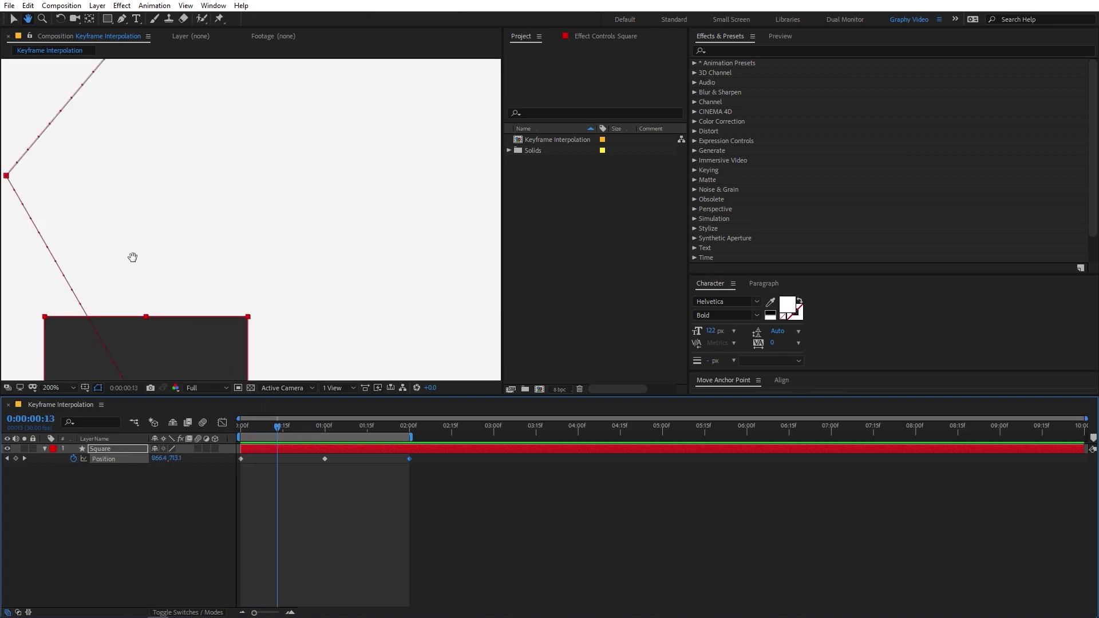
left_click_drag(132, 255, 264, 173)
key("v")
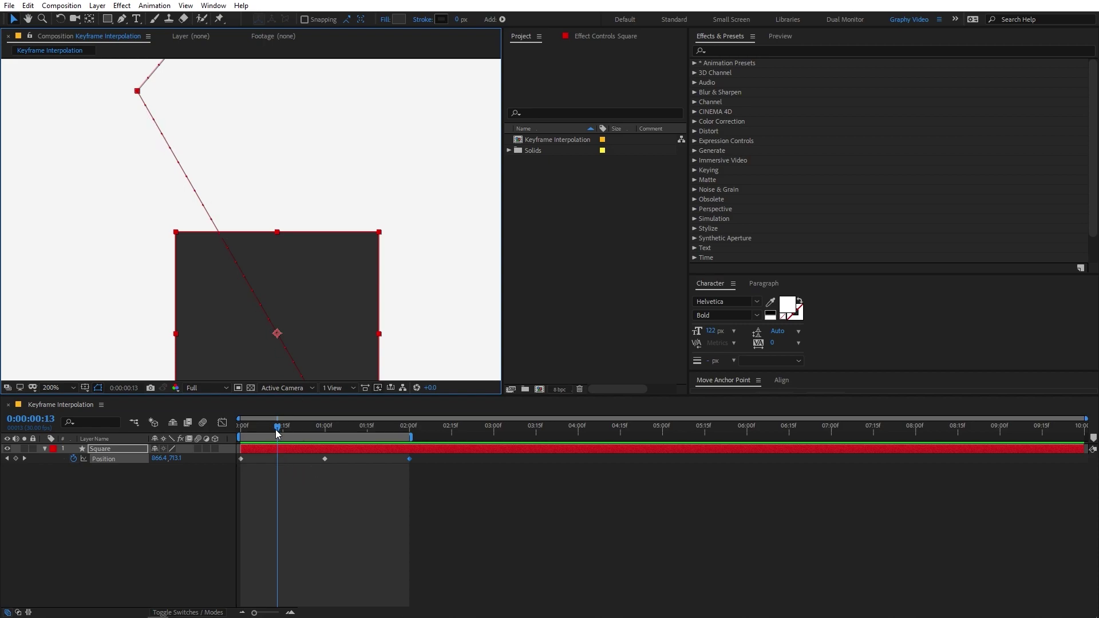
left_click_drag(276, 433, 276, 433)
key("Page_Down")
key("Page_Down")
key("Page_Down")
key("Page_Down")
key("Page_Down")
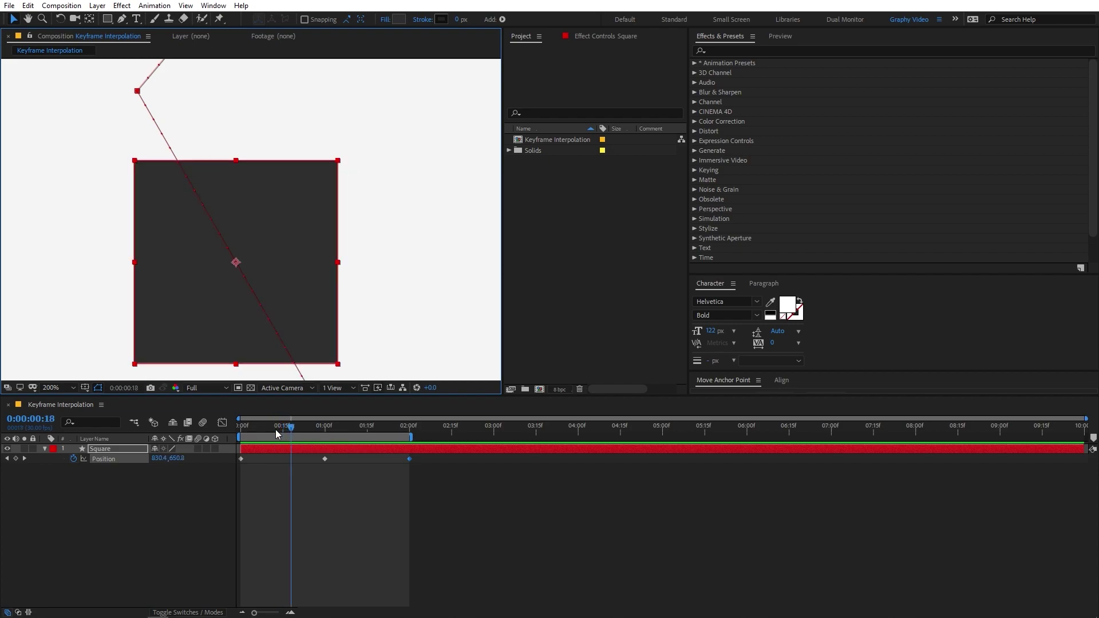
key("Page_Down")
key("Page_Down")
key("Page_Down")
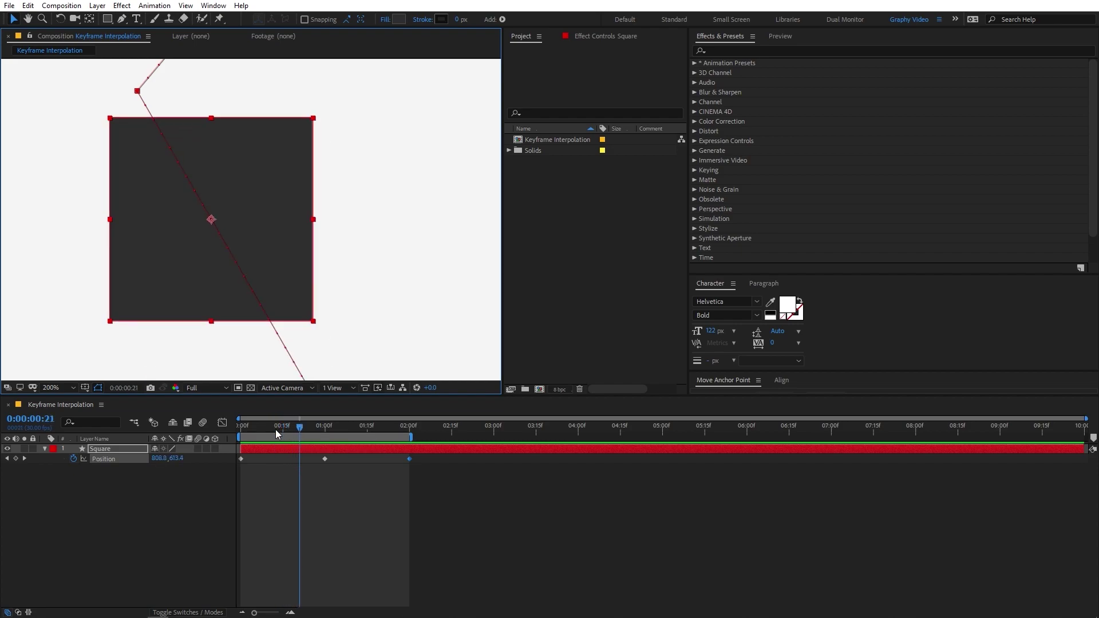
key("Page_Down")
key("Page_Down")
key("Page_Down")
key("Page_Down")
key("Page_Down")
key("Page_Down")
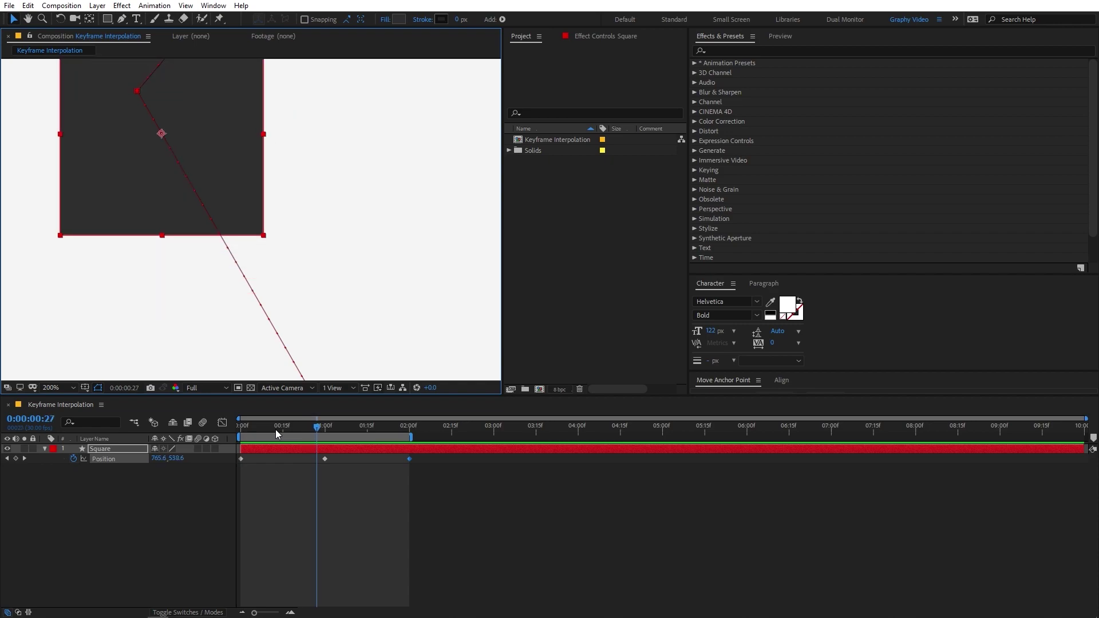
key("Page_Down")
key("Page_Down")
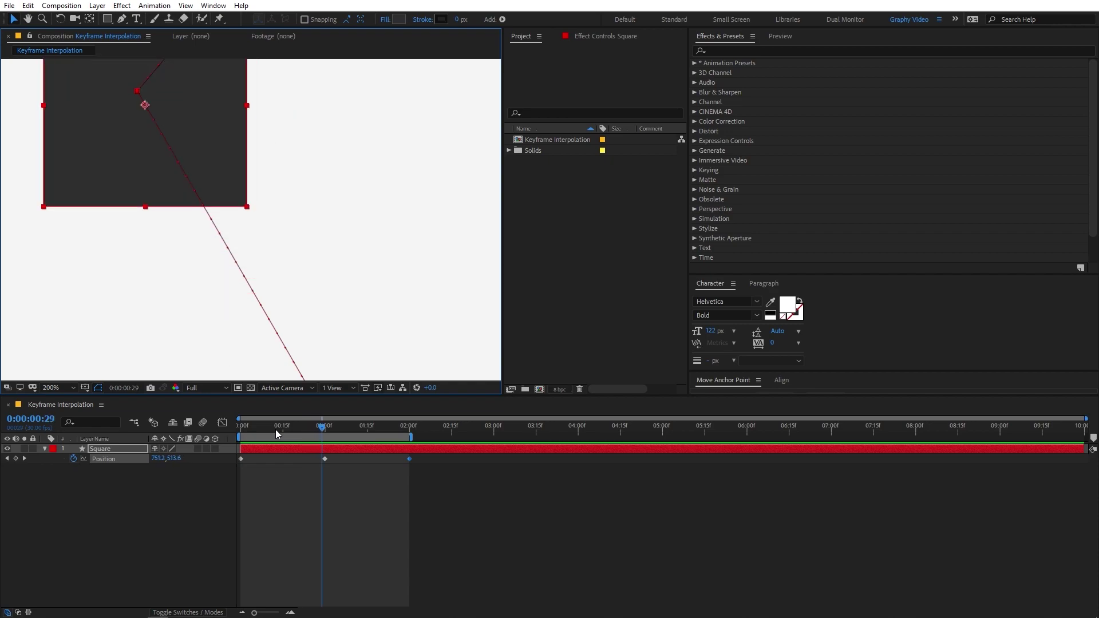
key("comma")
key("comma")
key("comma")
key("comma")
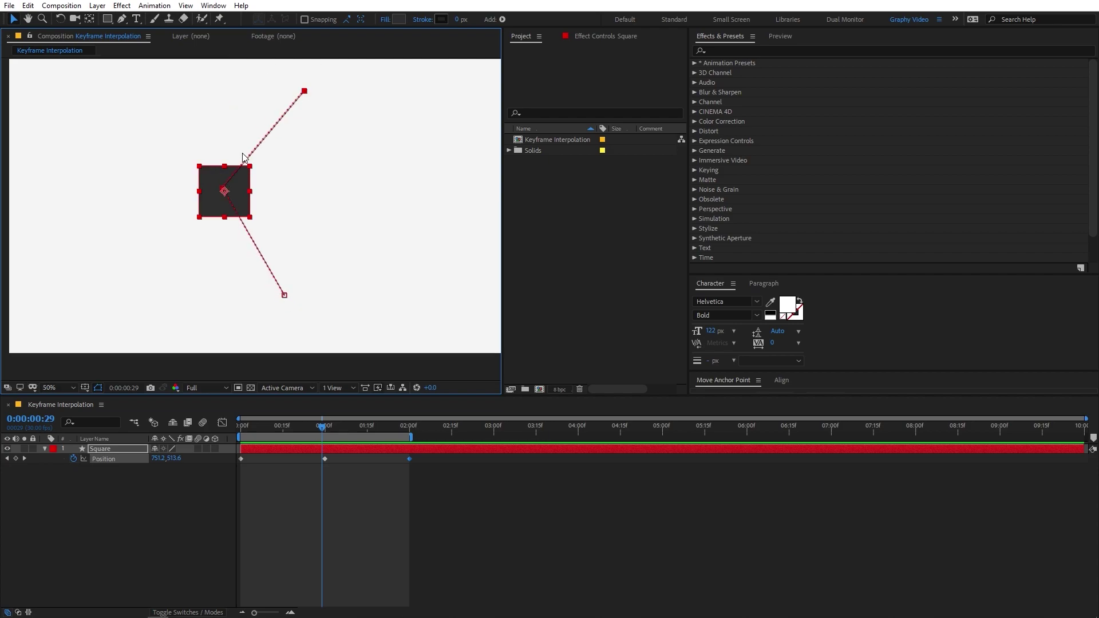
mouse_move(309, 429)
left_mouse_down()
mouse_move(245, 436)
mouse_move(324, 445)
left_mouse_up()
left_click(354, 507)
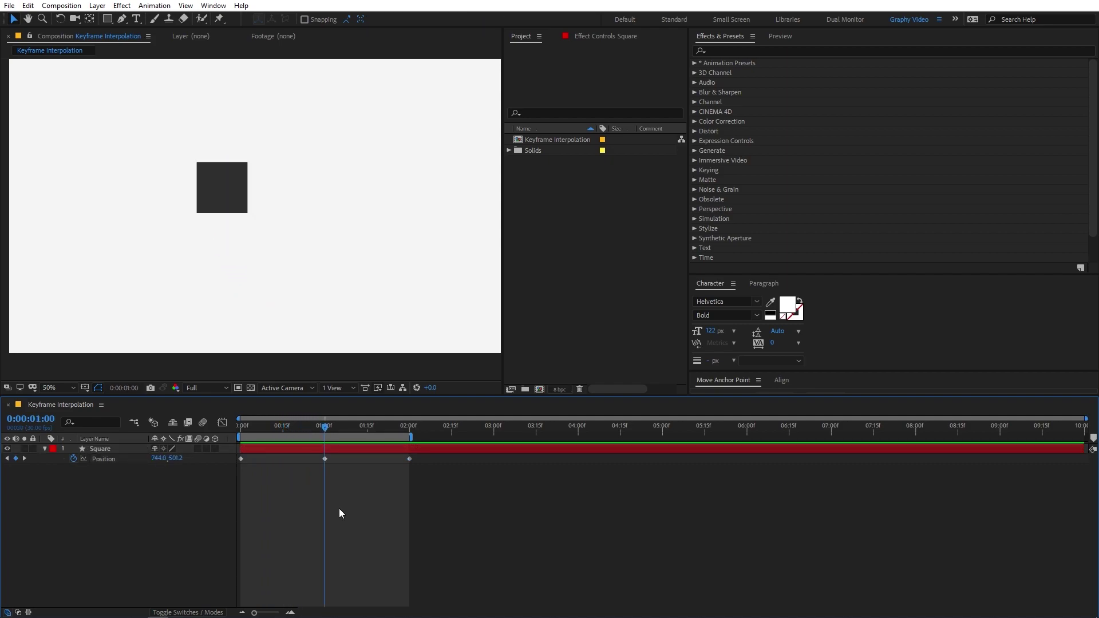
left_click(28, 5)
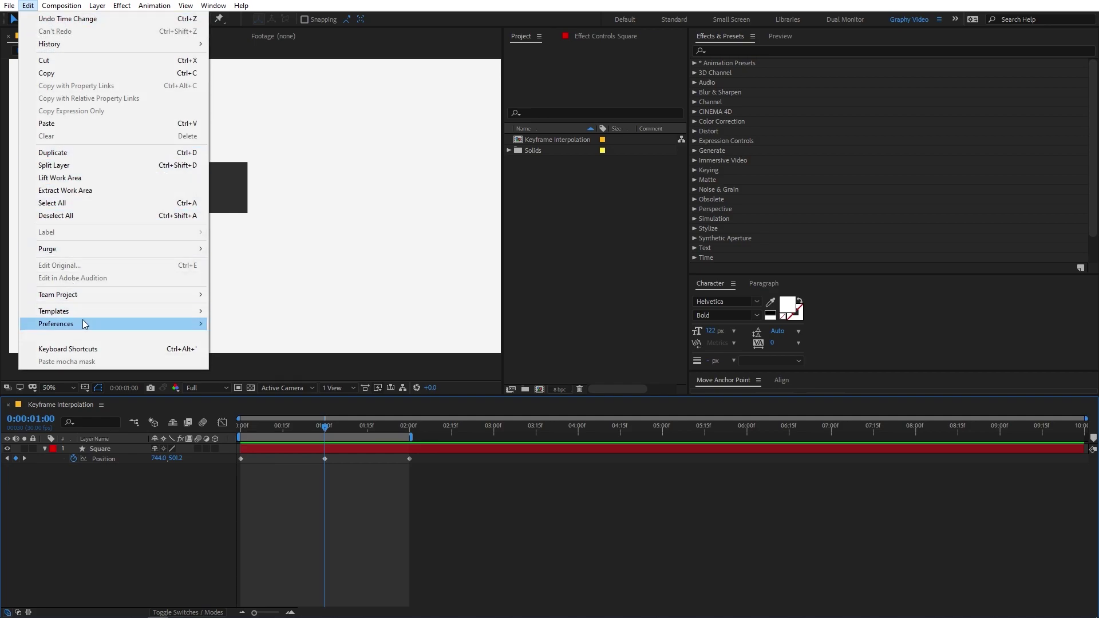
mouse_move(189, 324)
left_click(235, 324)
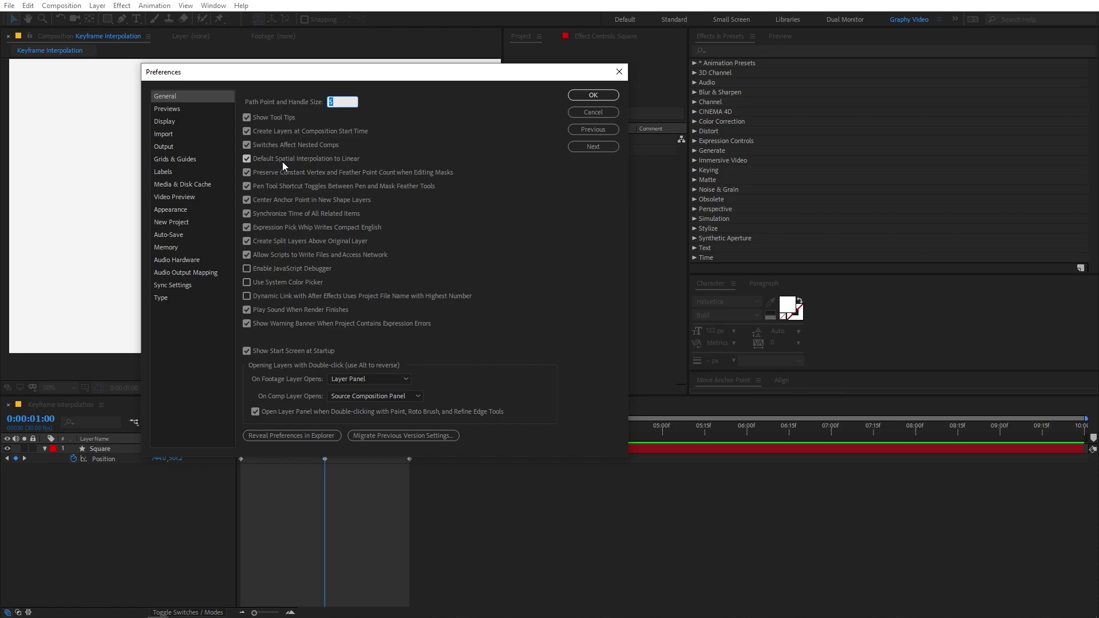
left_click(249, 160)
left_click(248, 158)
left_click(590, 95)
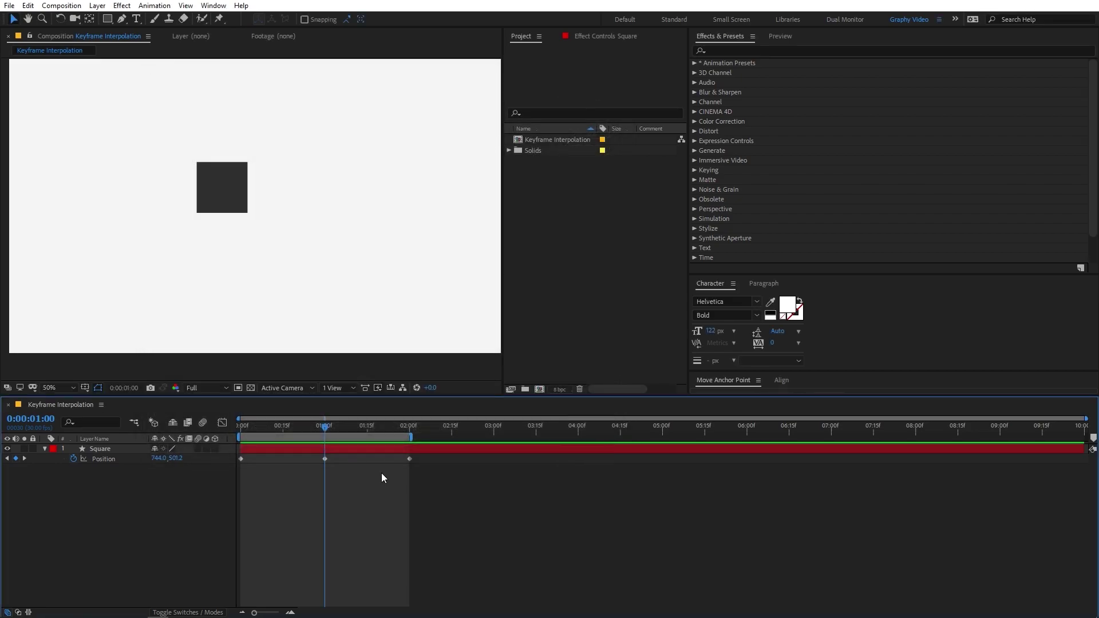
Step: Select all three Position keyframes and open Keyframe Interpolation from their context menu
left_click(247, 461)
left_click_drag(435, 479, 208, 455)
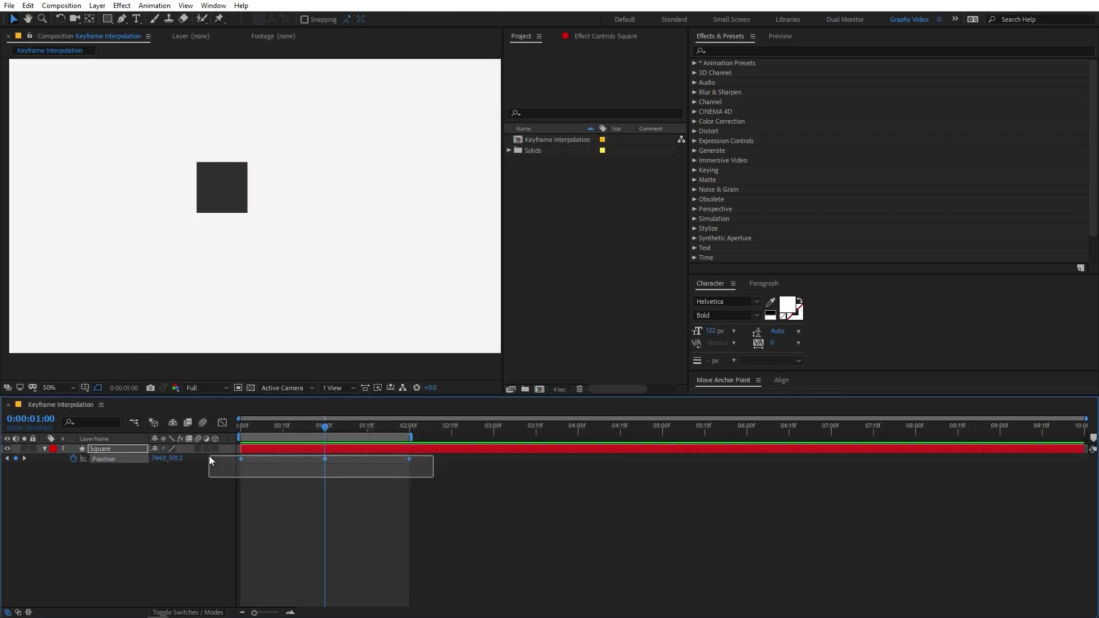
left_click(335, 499)
left_click_drag(451, 486, 207, 456)
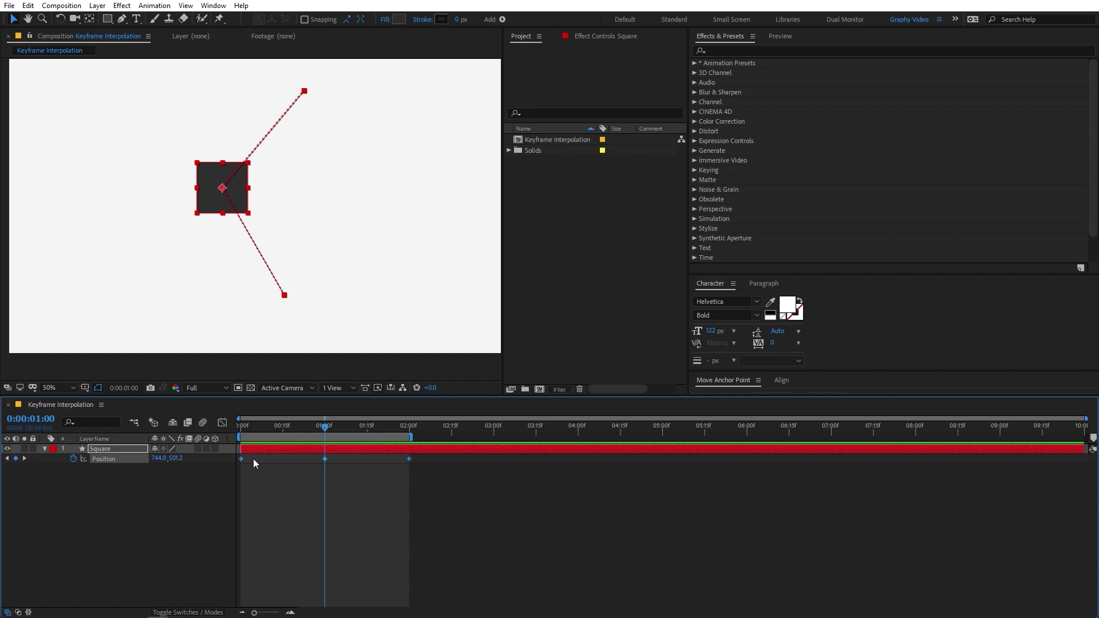
right_click(240, 460)
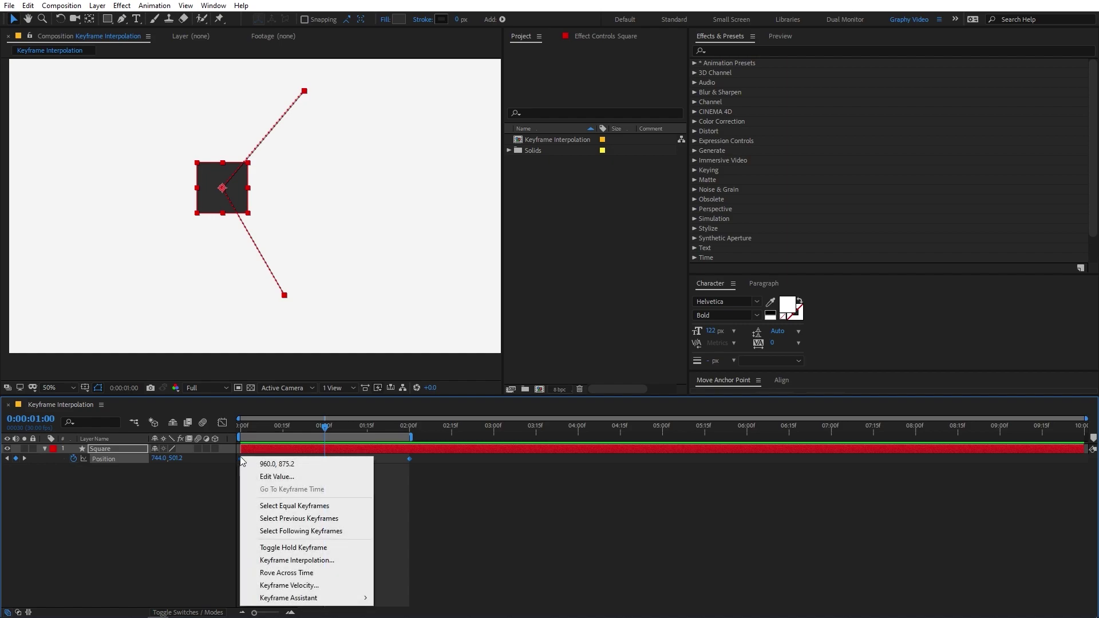
left_click(306, 563)
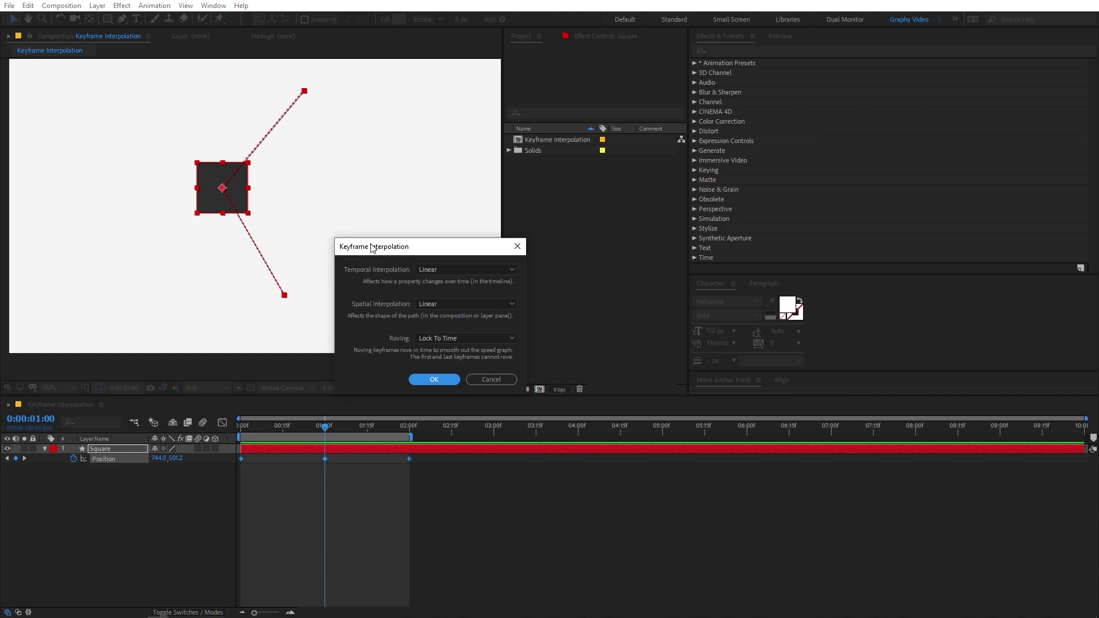
Step: Change Spatial Interpolation from Linear to Bezier and confirm with OK
left_click_drag(373, 248, 188, 262)
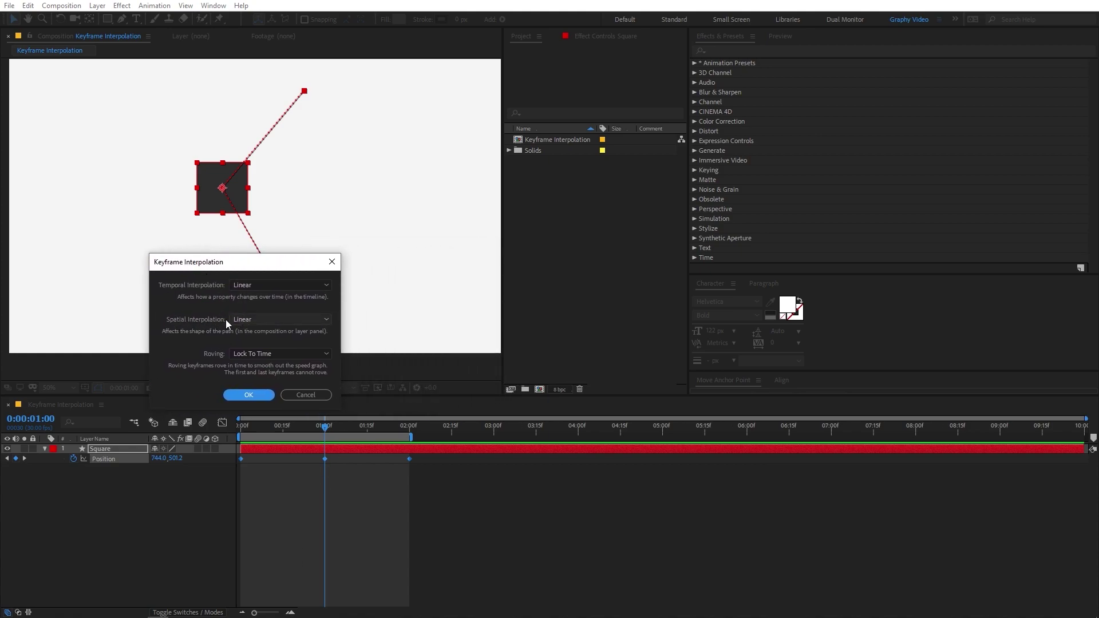
left_click(275, 321)
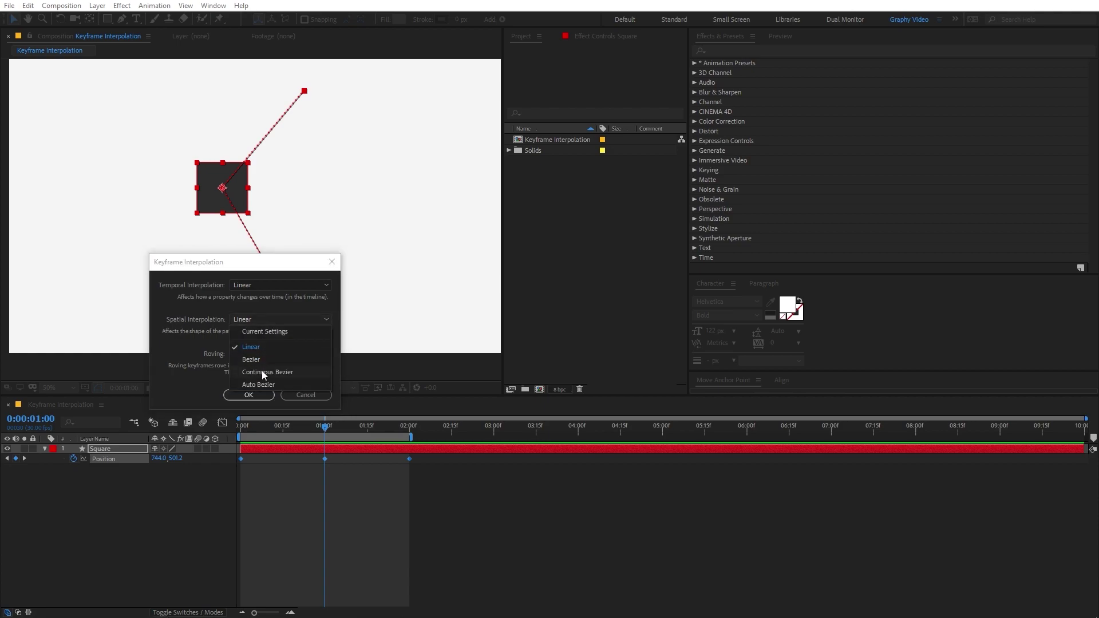
left_click(251, 360)
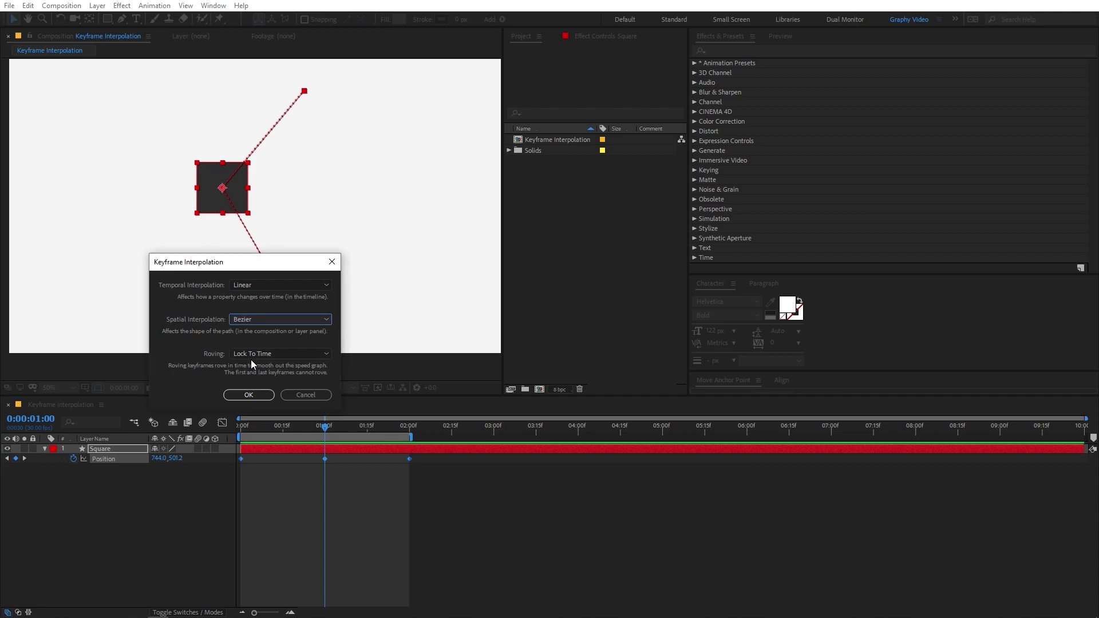
left_click(257, 397)
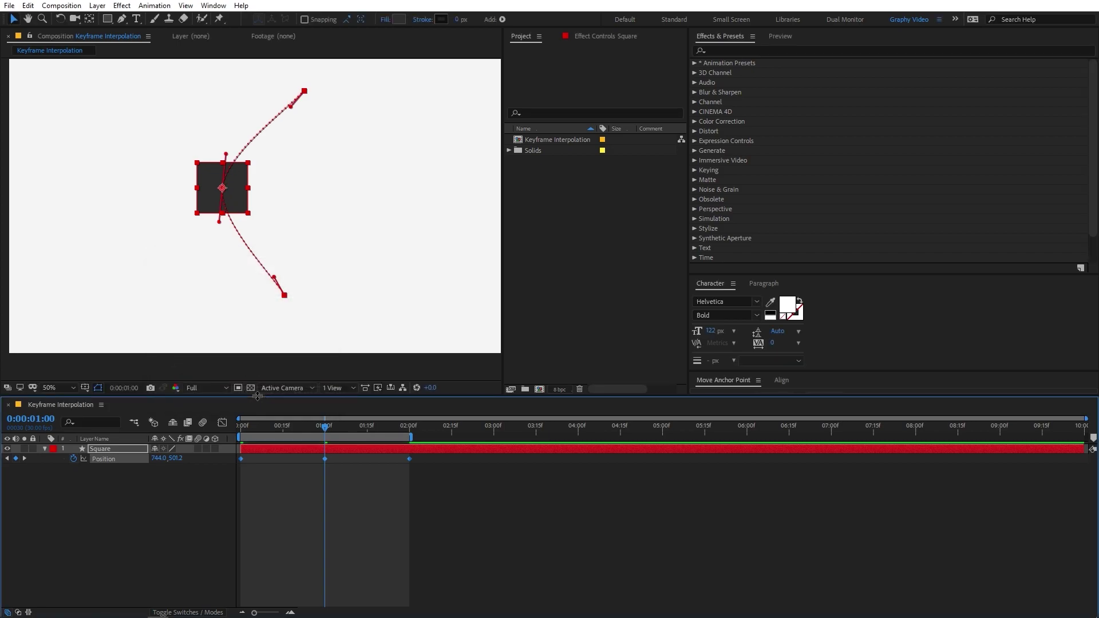
Step: Select all three Position keyframes and bend the path with the middle keyframe's Bezier handles
left_click(302, 500)
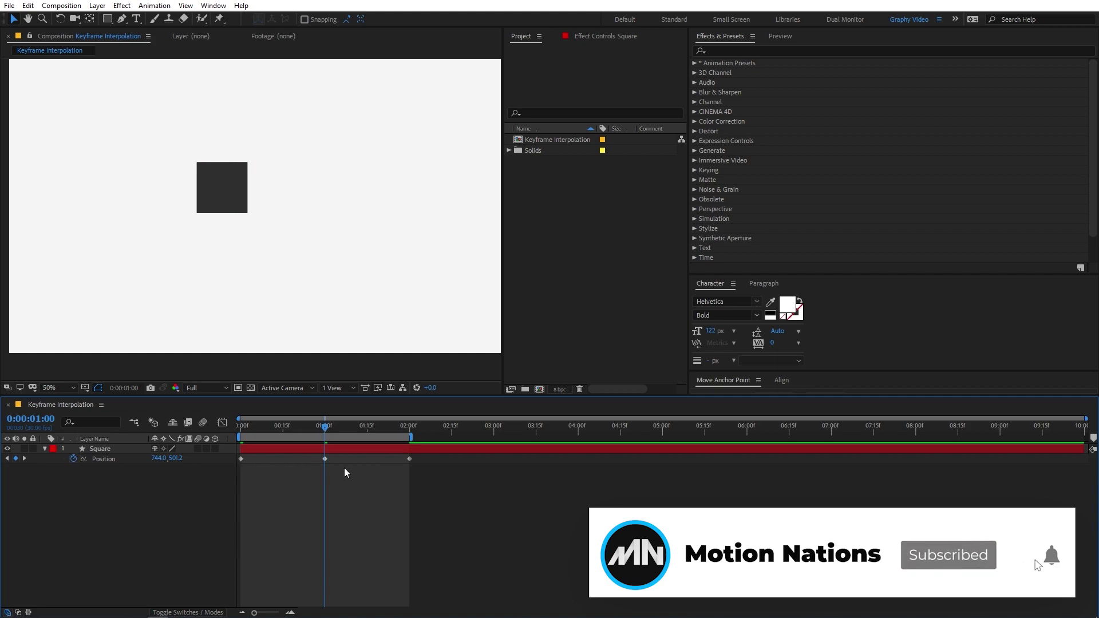
left_click(345, 450)
left_click_drag(462, 490, 217, 459)
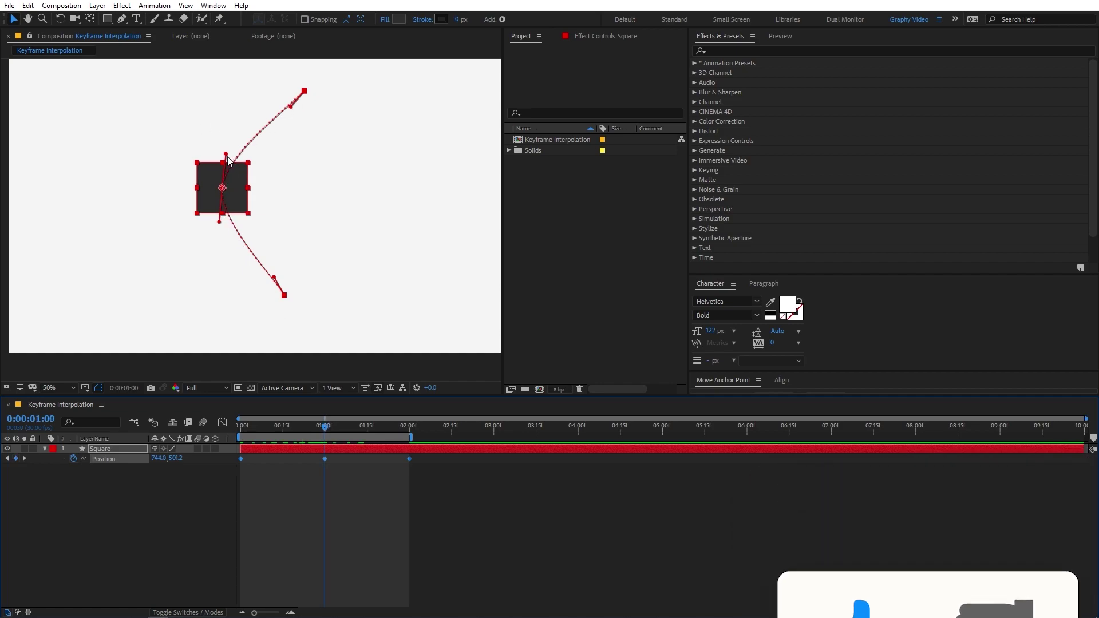
left_click_drag(226, 154, 237, 102)
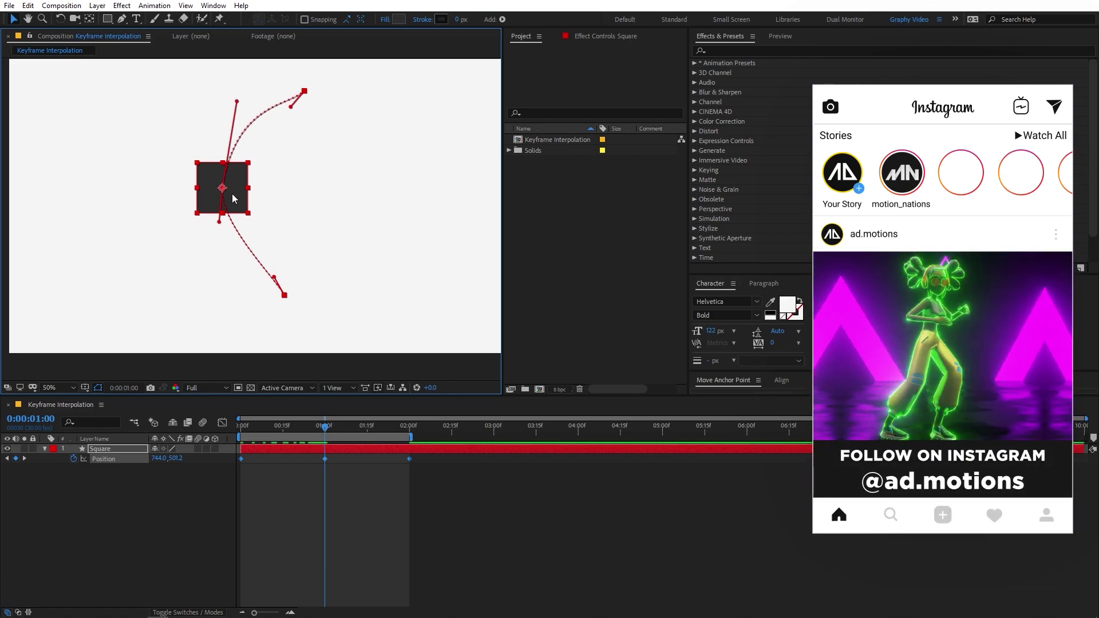
left_click_drag(219, 223, 57, 261)
left_click_drag(237, 101, 345, 194)
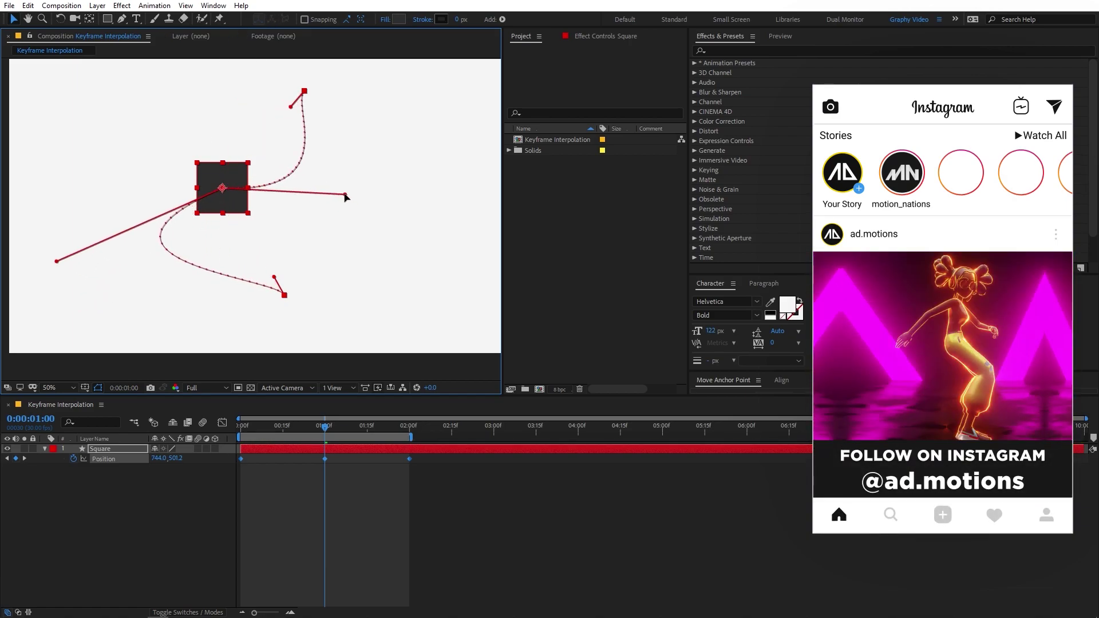
Step: Extend the top and bottom keyframes' handles to complete the wide S-curve
left_click_drag(291, 107, 400, 109)
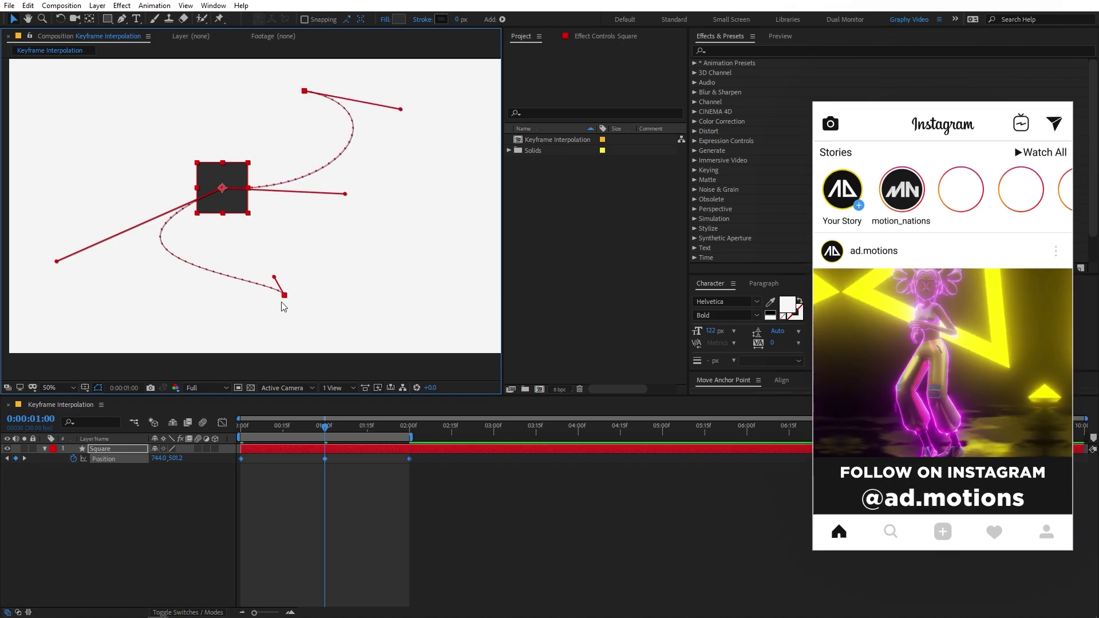
left_click_drag(277, 278, 223, 319)
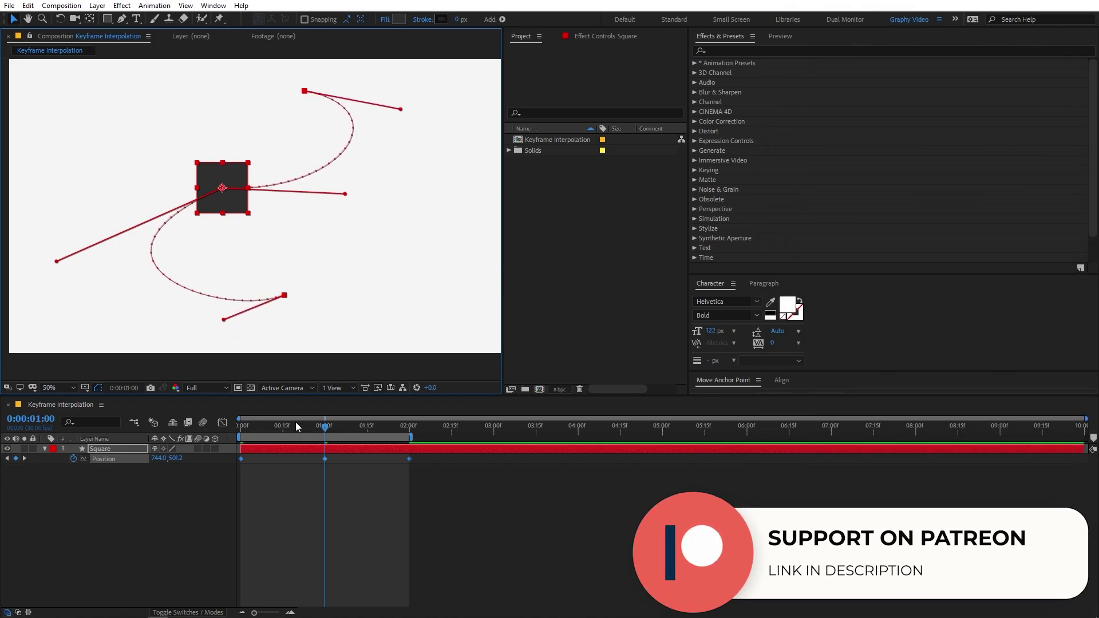
left_click_drag(295, 423, 241, 424)
left_click(335, 511)
key("space")
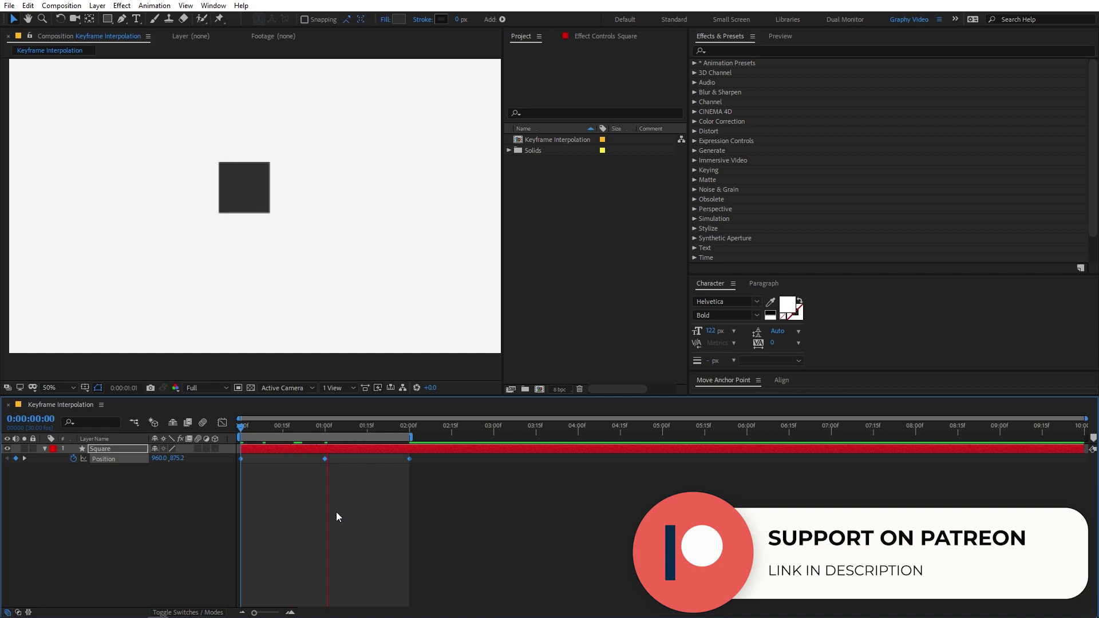
left_click_drag(281, 425, 251, 426)
scroll(344, 201, "up", 2)
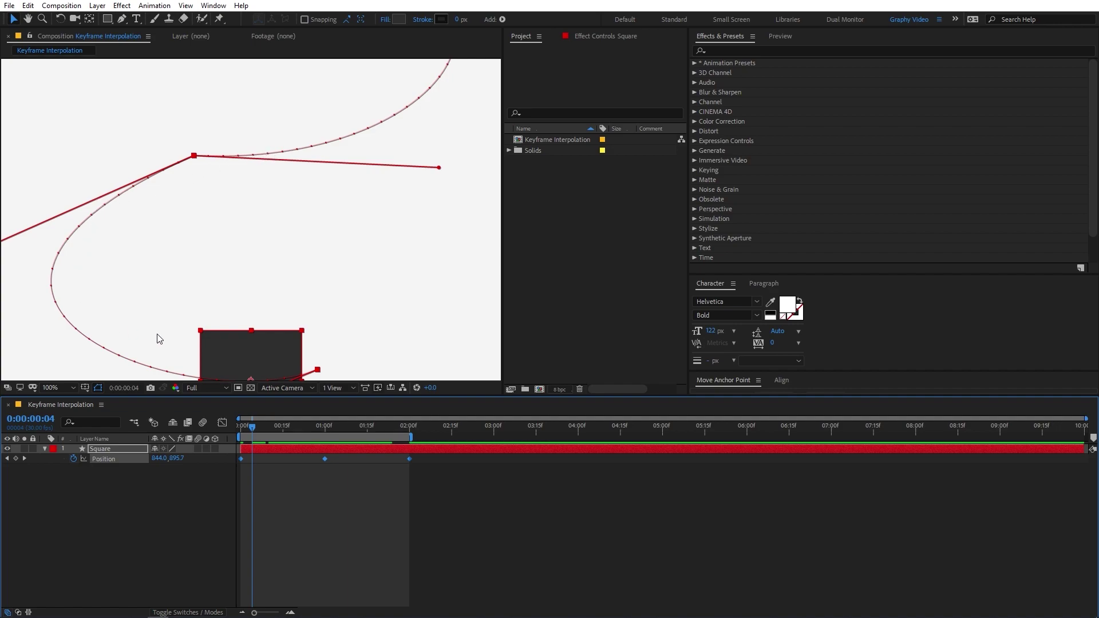
scroll(213, 326, "down", 2)
left_click(335, 486)
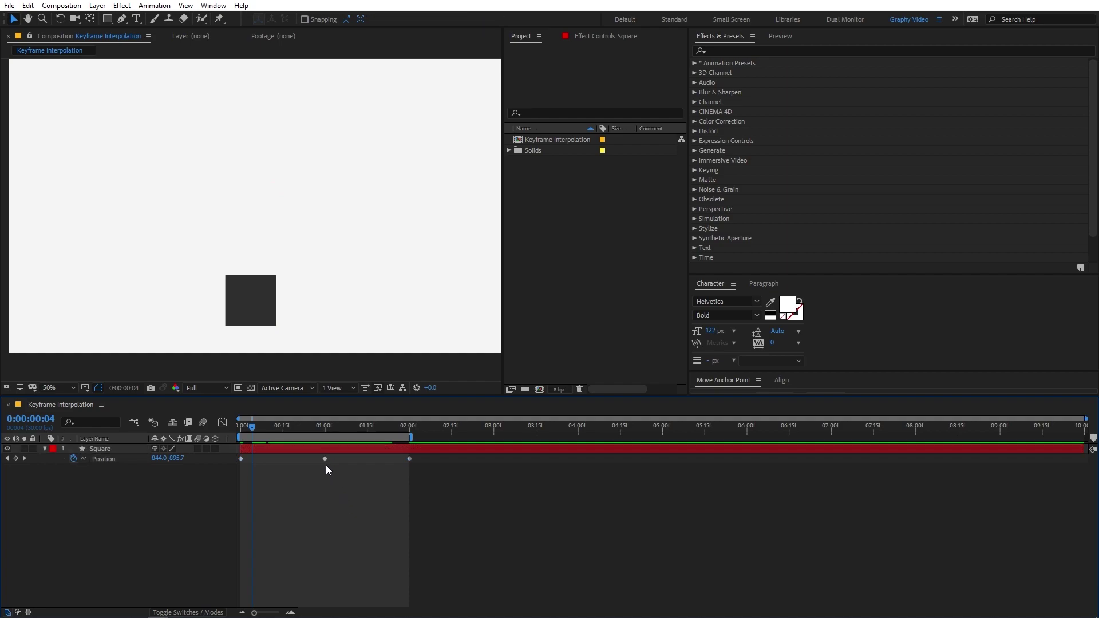
Step: Move the middle Position keyframe earlier to about 00:17f and return to the first frame
left_click(324, 459)
left_click_drag(325, 459, 281, 464)
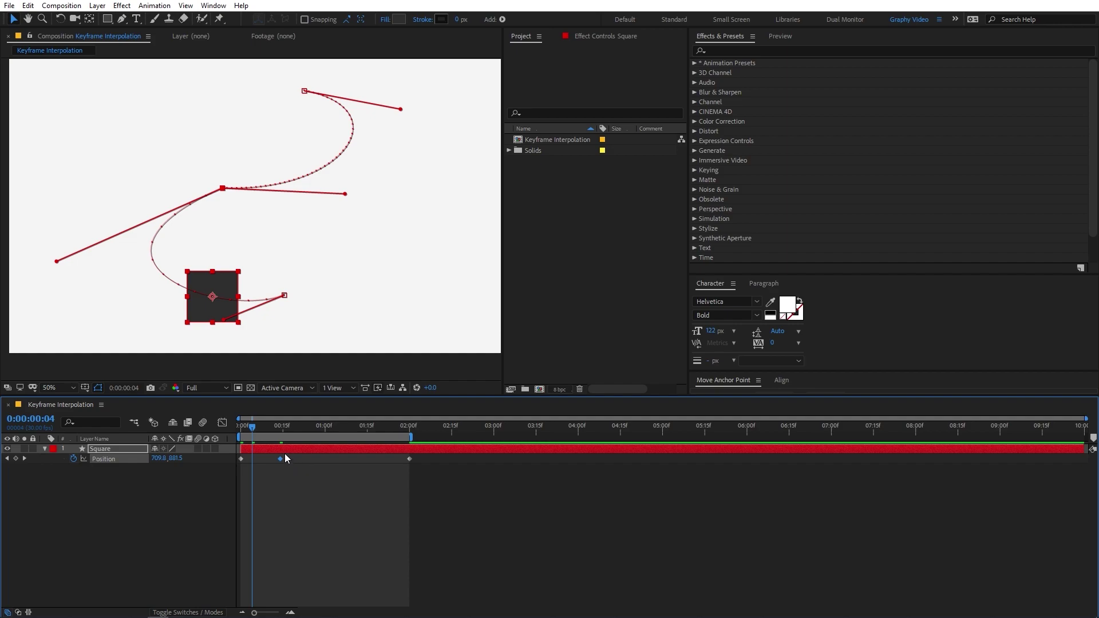
key("period")
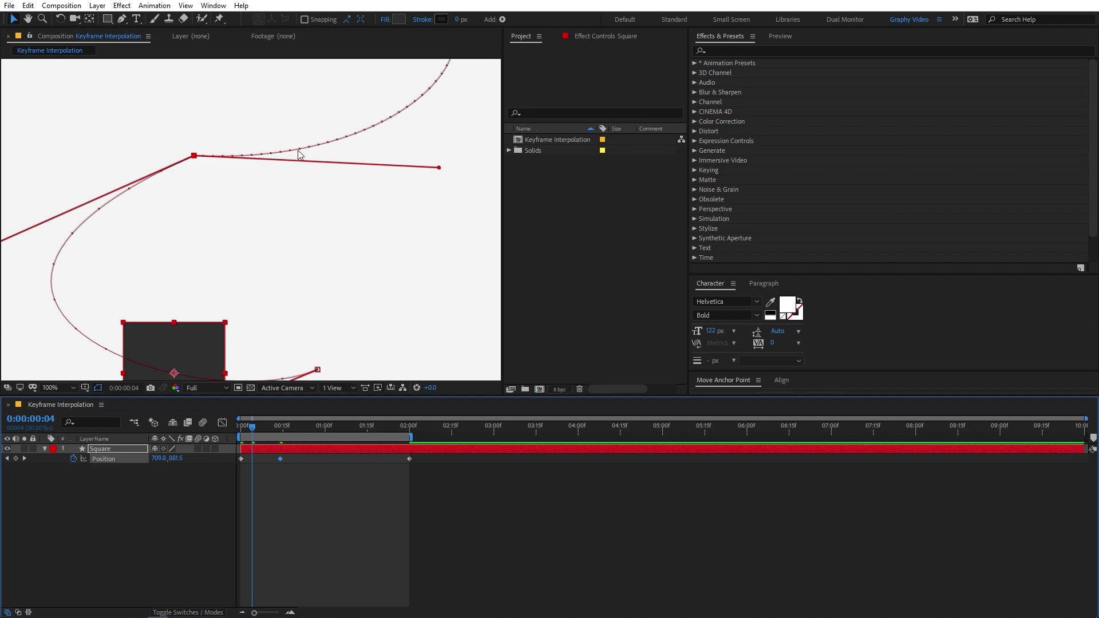
left_click_drag(250, 428, 242, 431)
key("comma")
Step: Preview the retimed animation twice, check frame 10, and select all three Position keyframes
key("space")
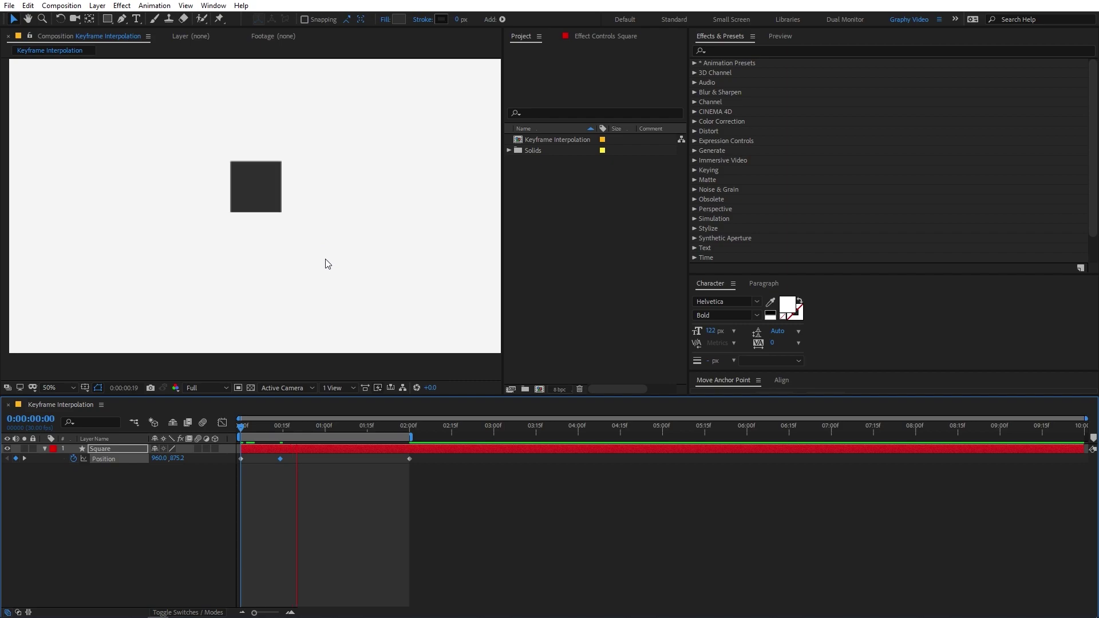
key("space")
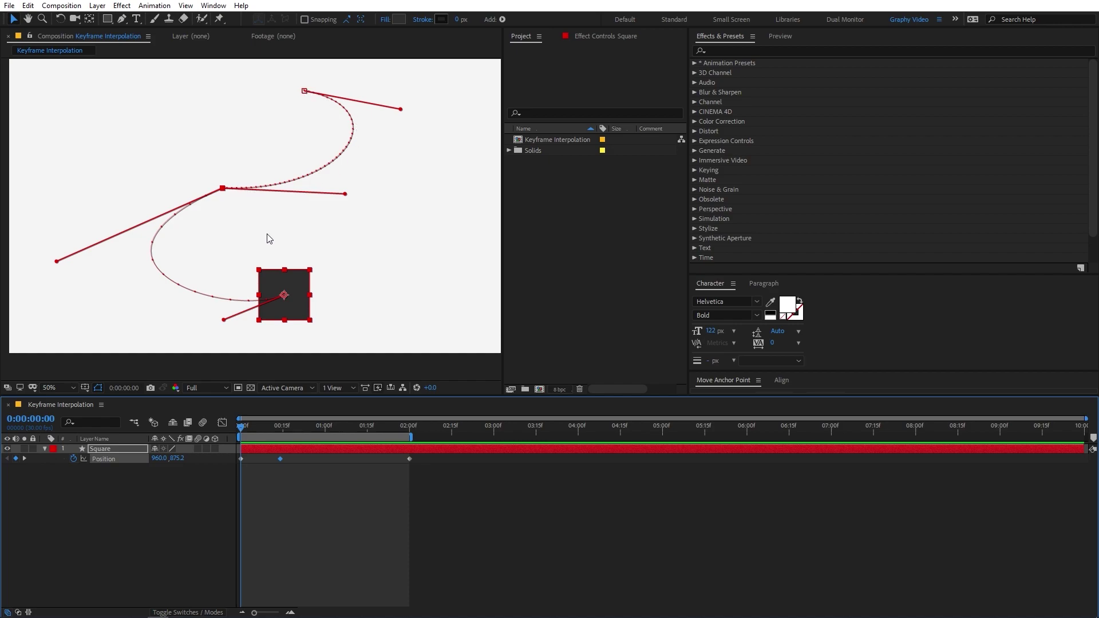
key("space")
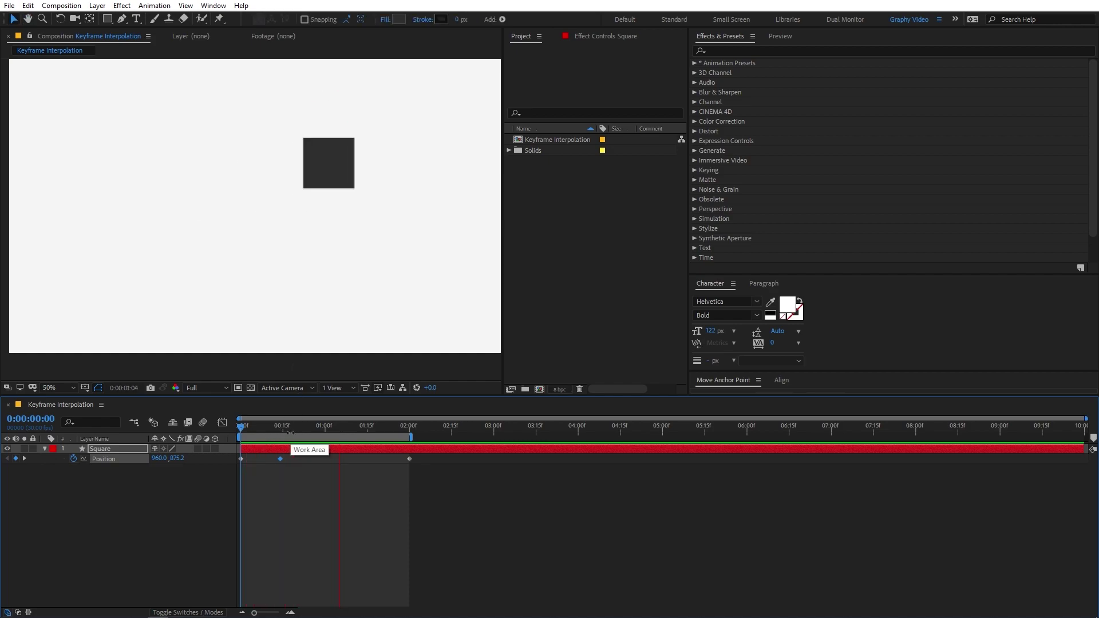
key("space")
left_click_drag(287, 427, 370, 447)
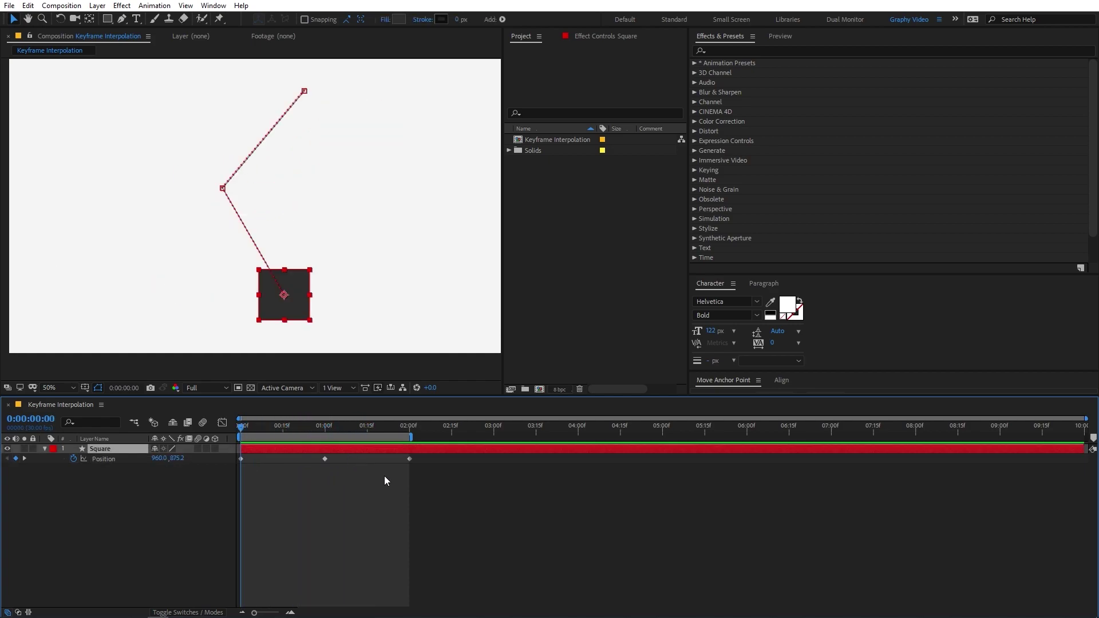
left_click_drag(417, 480, 223, 455)
Step: Reselect the three Position keyframes and open the Pen tool's vertex-tool flyout
right_click(240, 458)
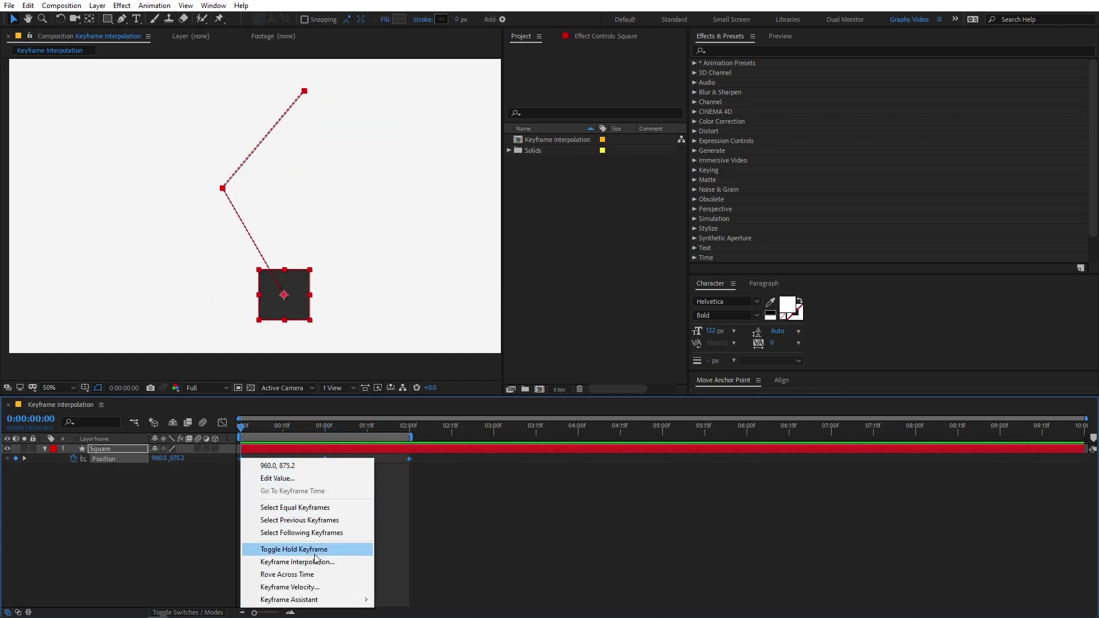
left_click(420, 519)
left_click_drag(452, 469, 225, 455)
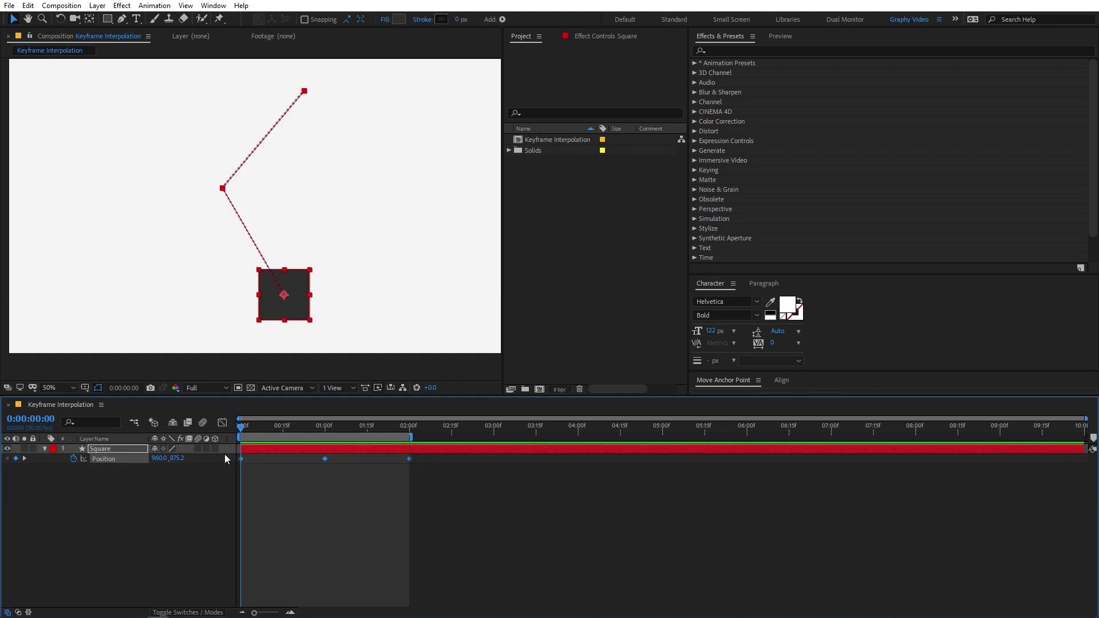
left_click(121, 20)
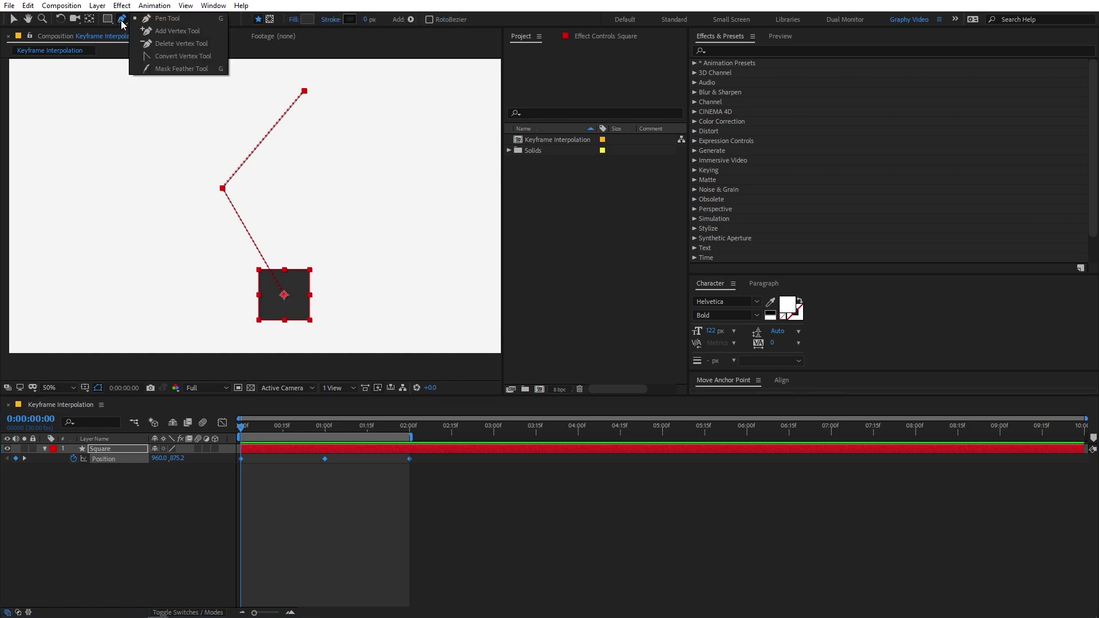
Step: Using the Convert Vertex Tool, drag Bezier handles from the middle, top and bottom path points
left_click(166, 56)
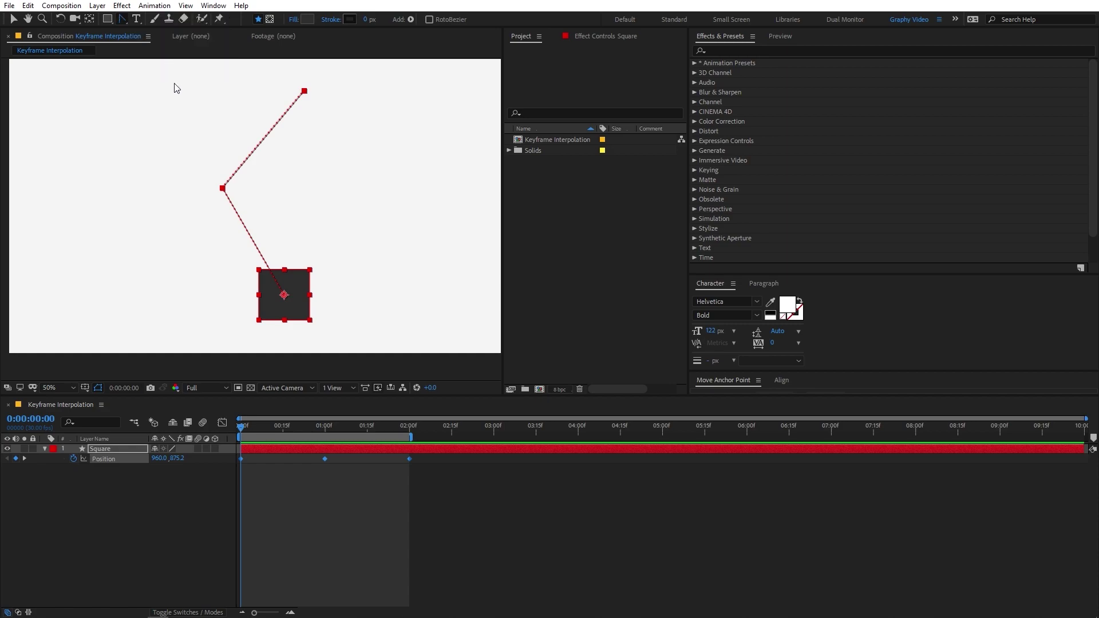
left_click(222, 189)
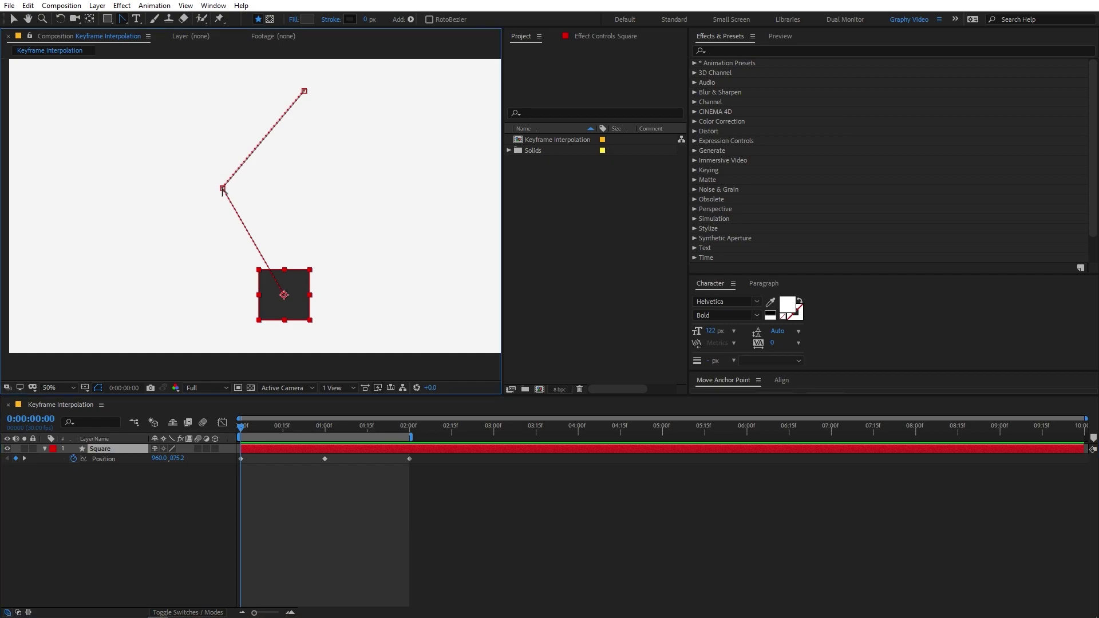
left_click_drag(222, 189, 222, 128)
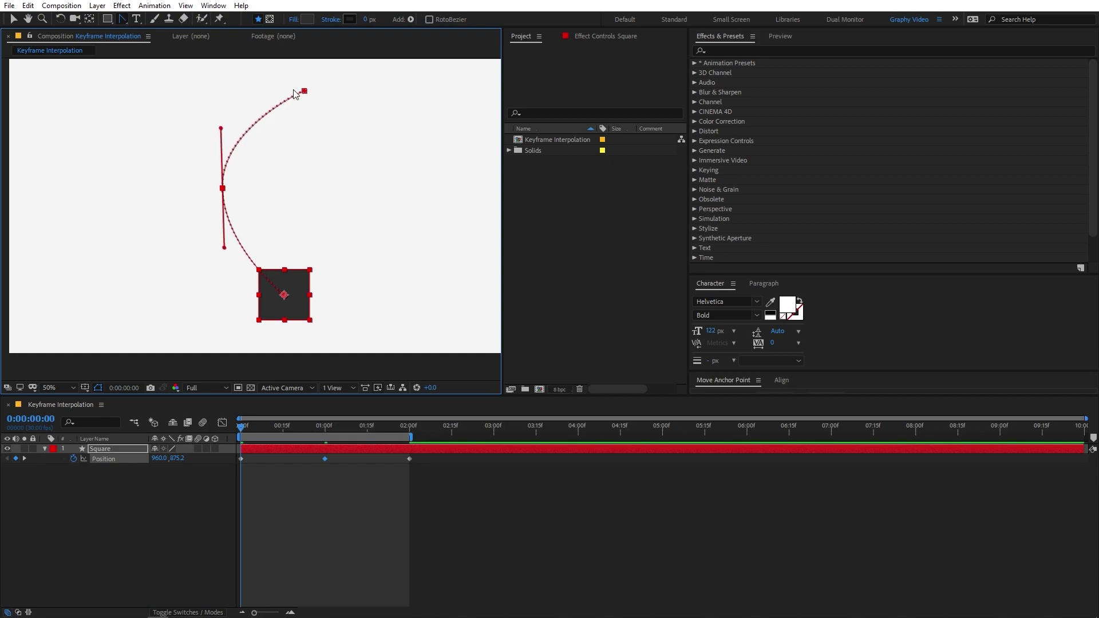
left_click_drag(304, 91, 422, 225)
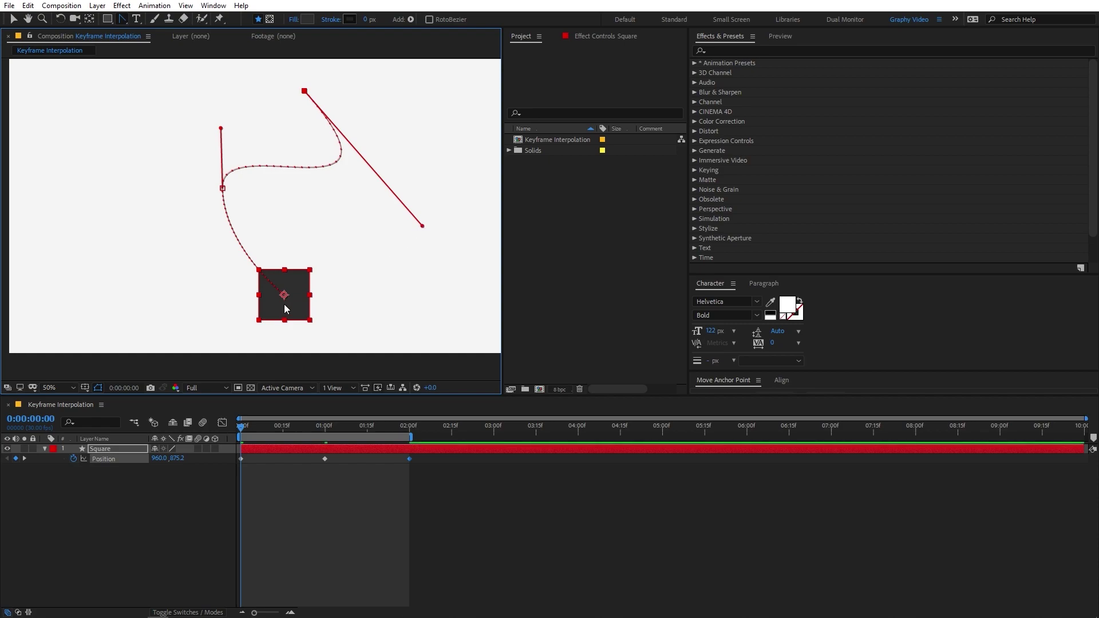
left_click_drag(284, 296, 377, 201)
Step: Preview the curved animation, then select the Square layer to show its winding path
left_click(279, 506)
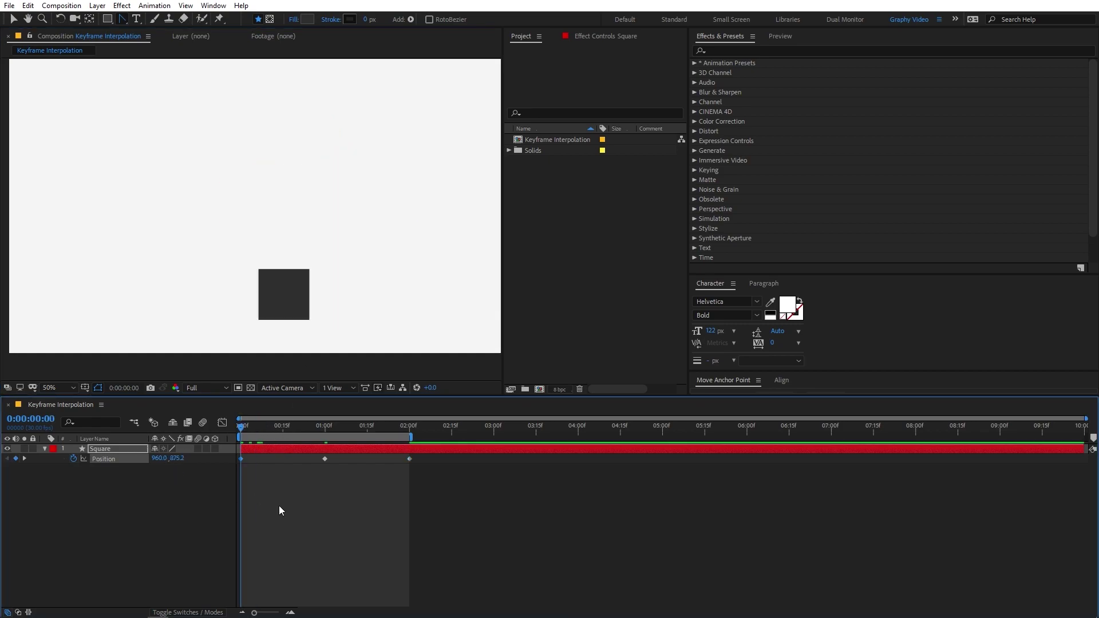
key("space")
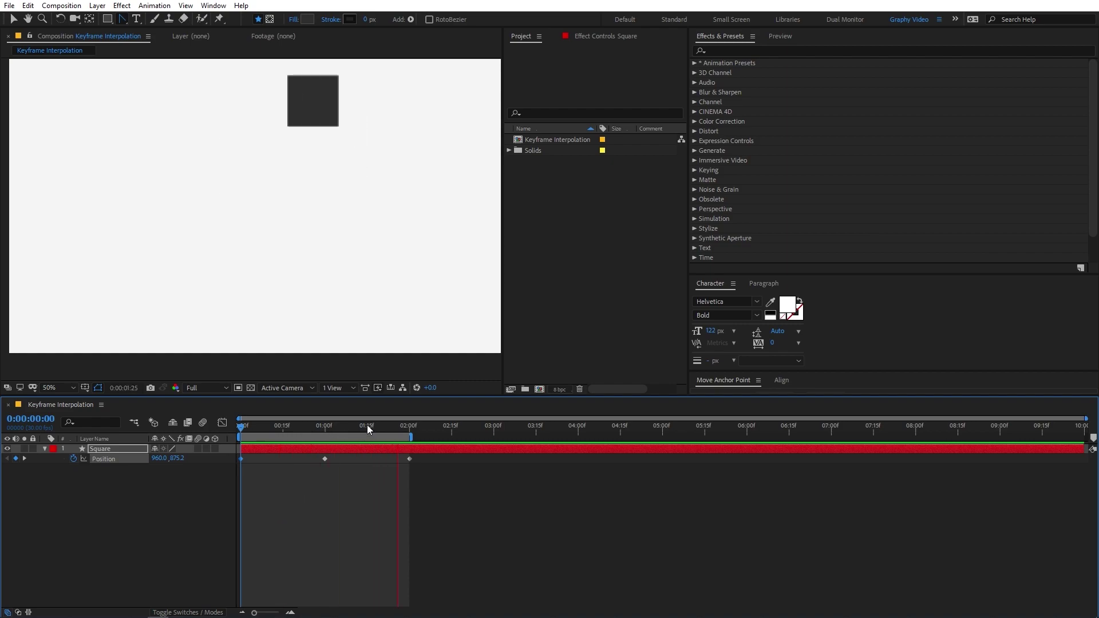
left_click(367, 446)
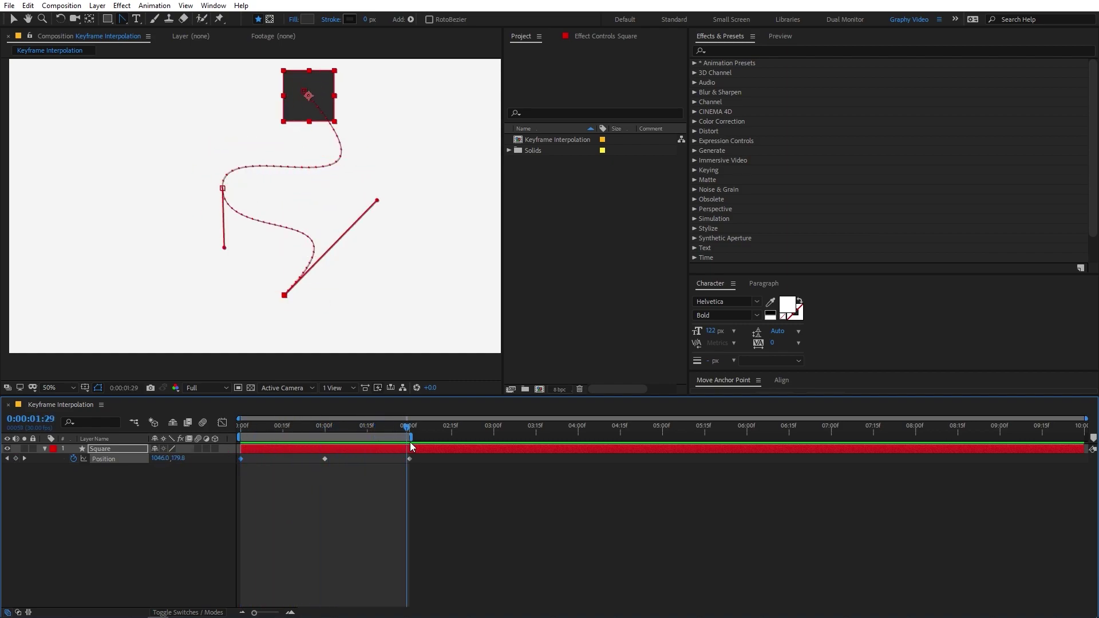